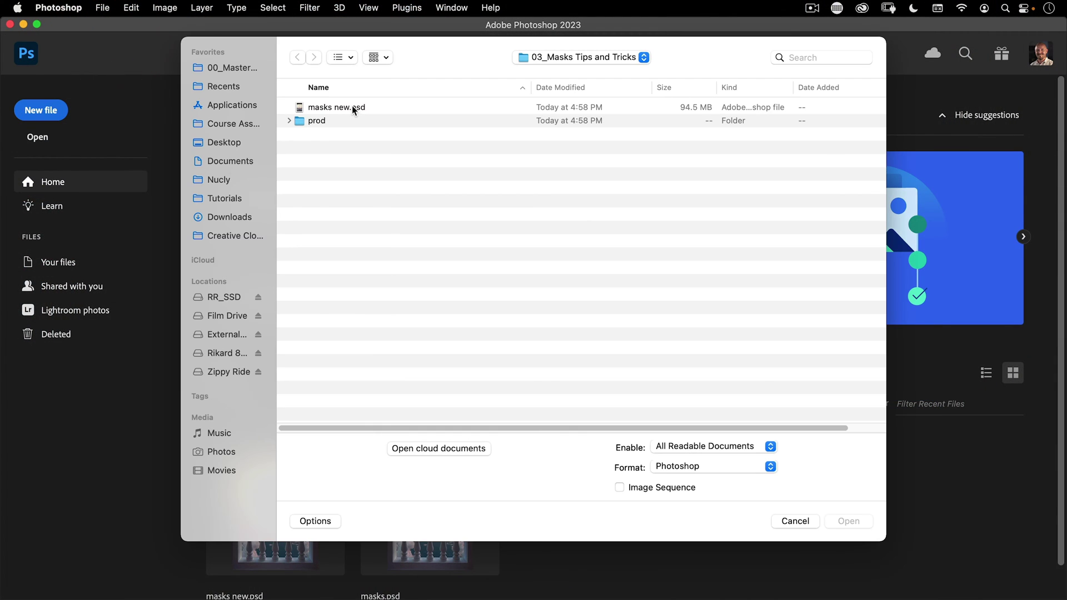
- Open masks new.psd so its birds layer is active in the composite
click(353, 109)
double_click(352, 109)
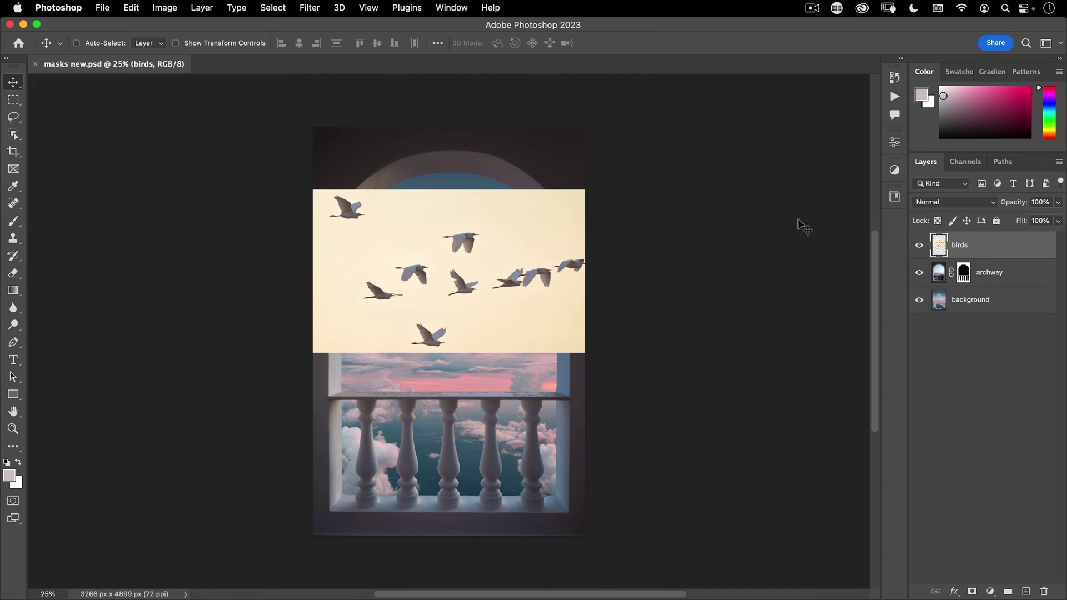
key(F2)
- Load the 'bird selection' channel and turn it into a layer mask on the birds layer
click(238, 8)
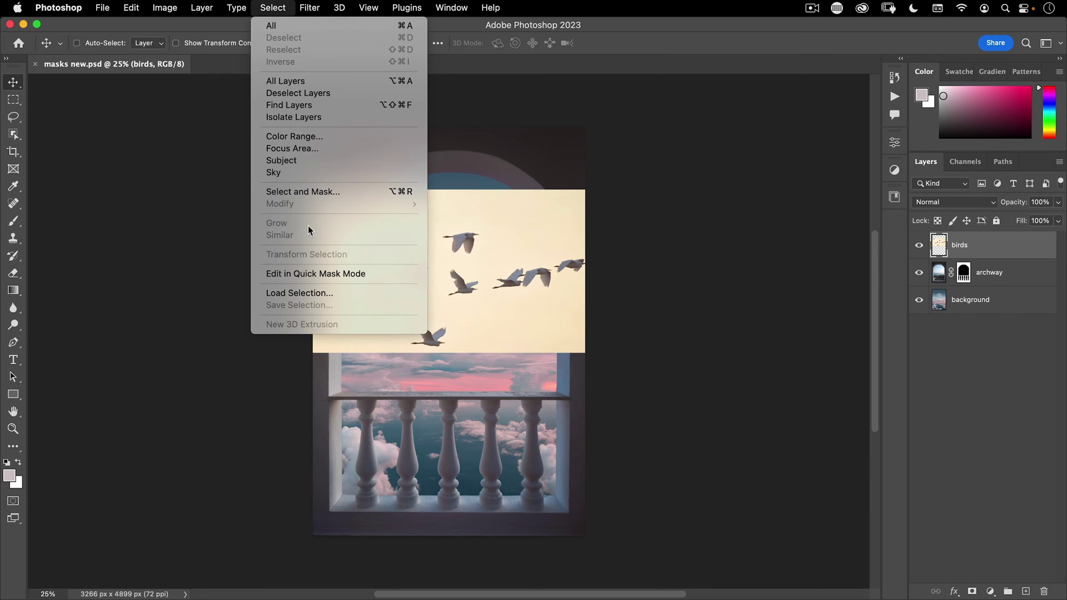
click(311, 291)
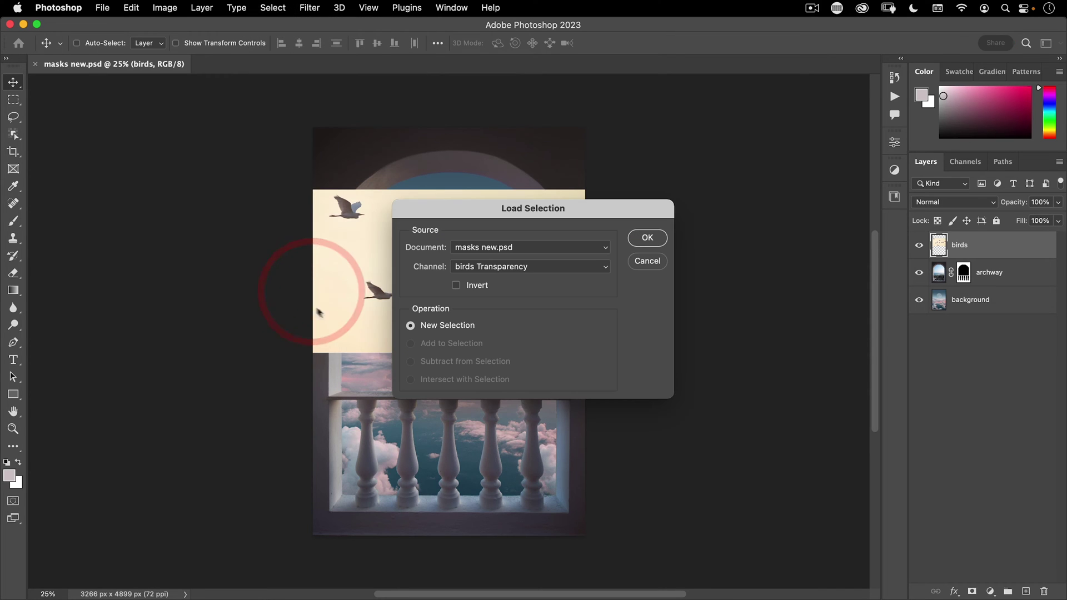
click(482, 268)
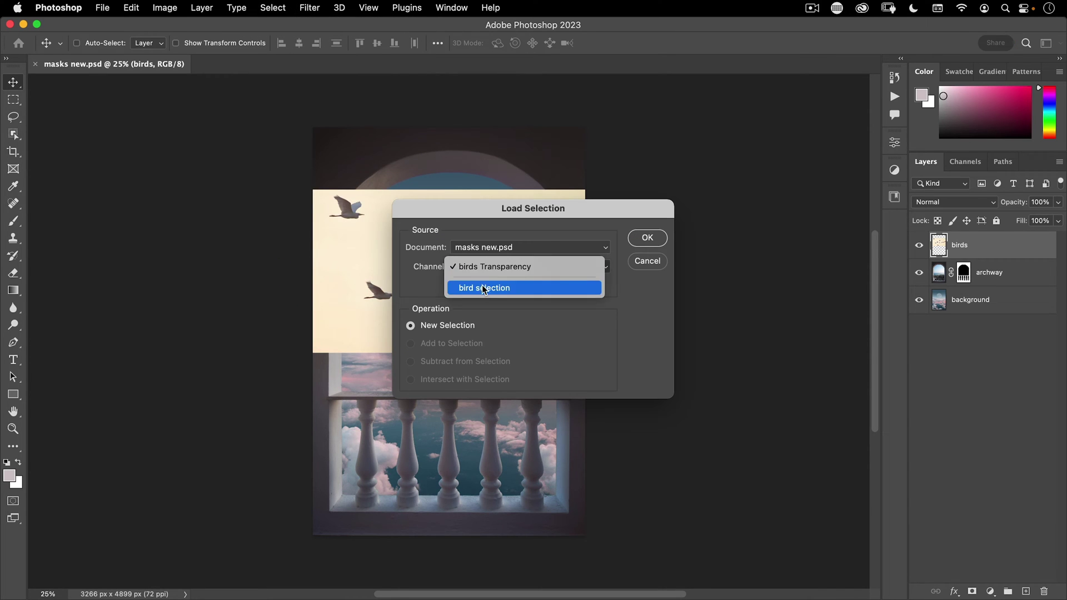
click(503, 289)
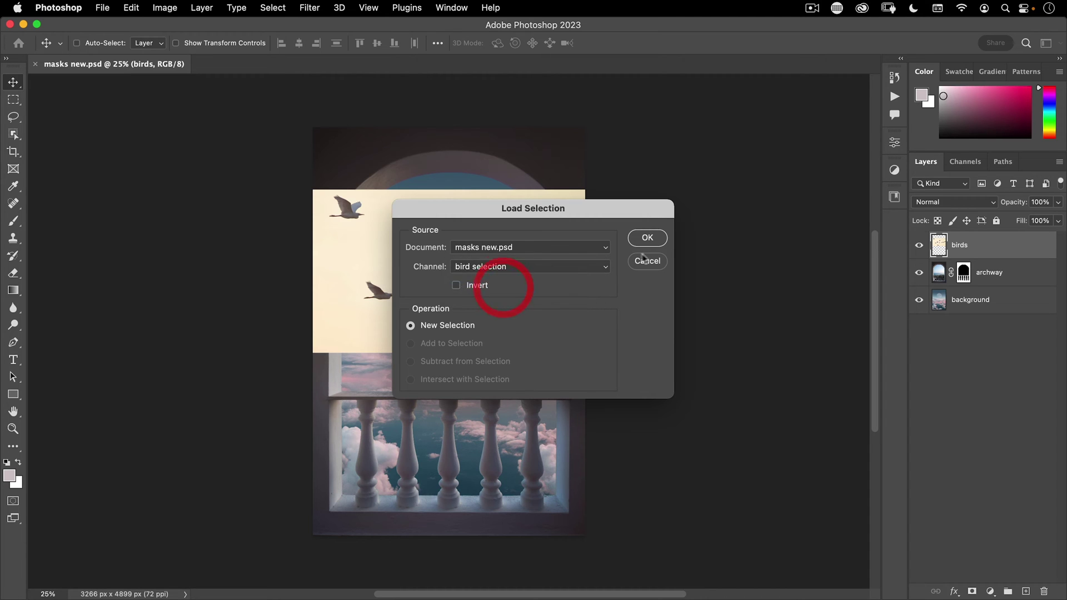
click(647, 237)
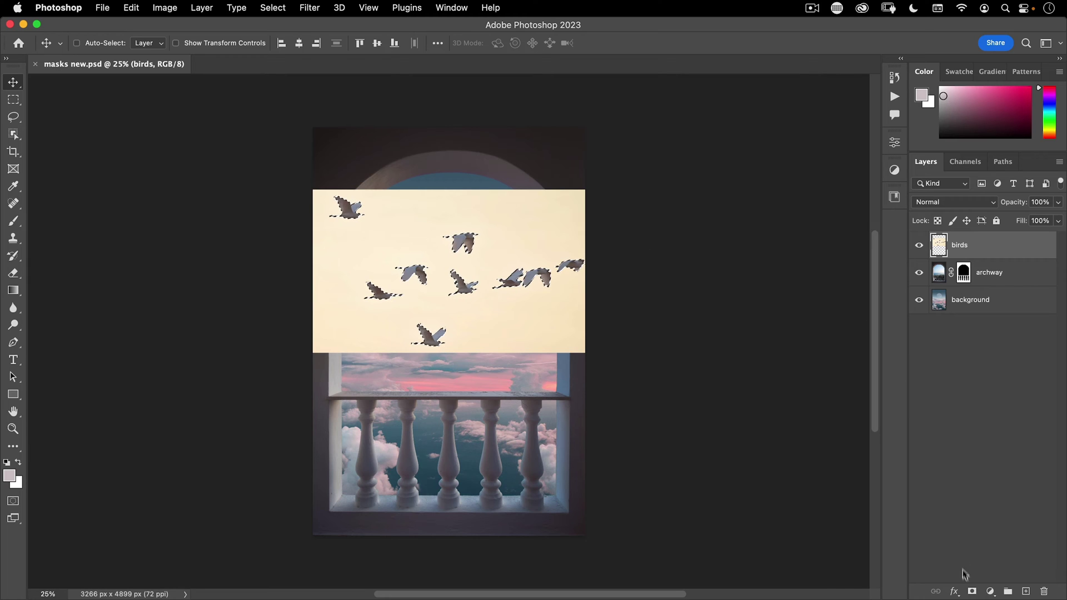
click(971, 592)
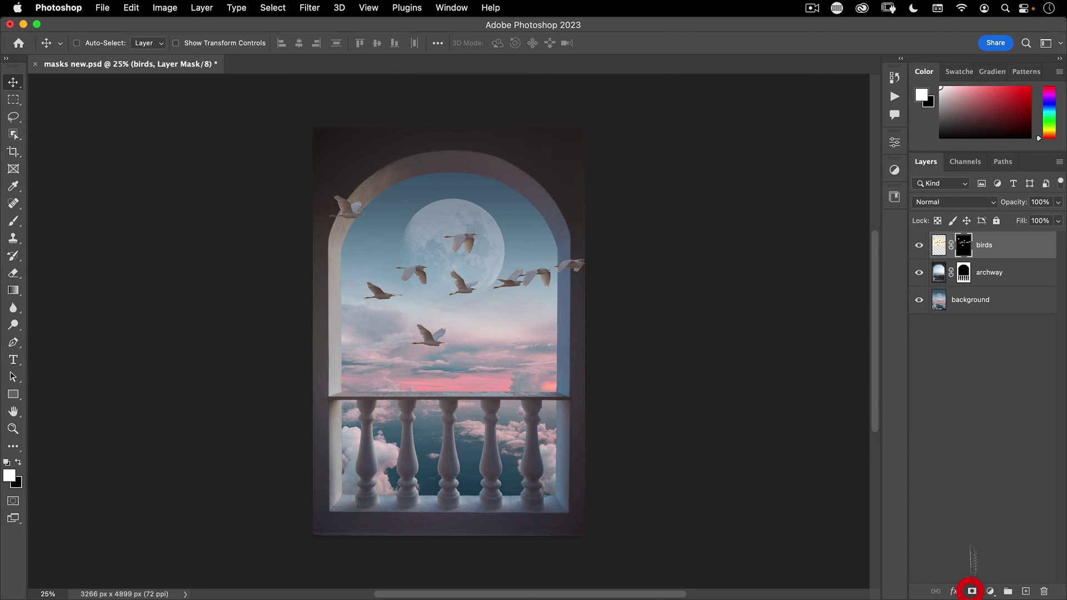
click(131, 8)
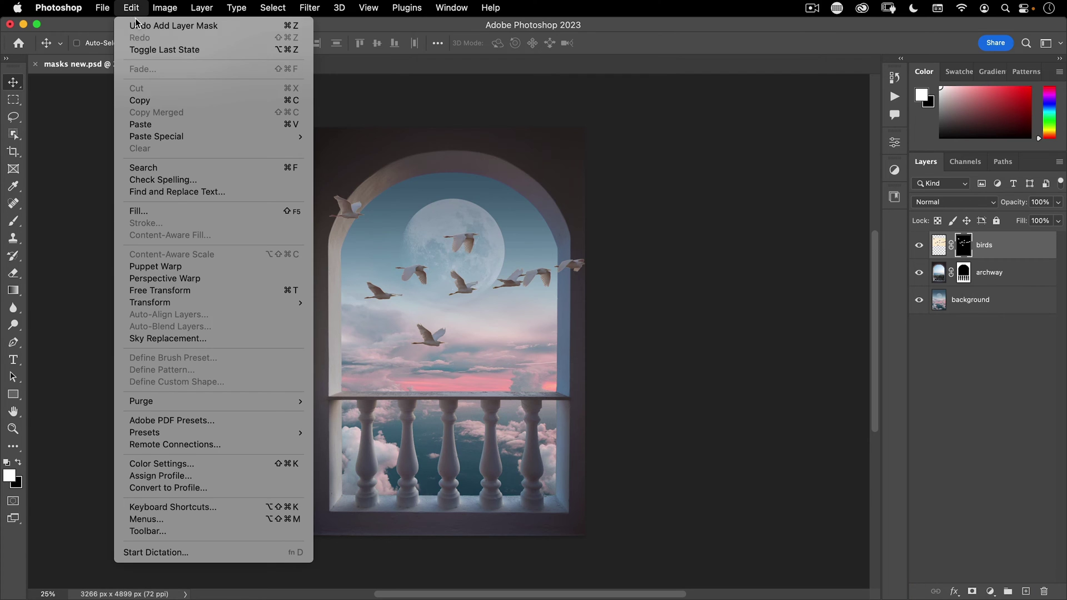
click(135, 23)
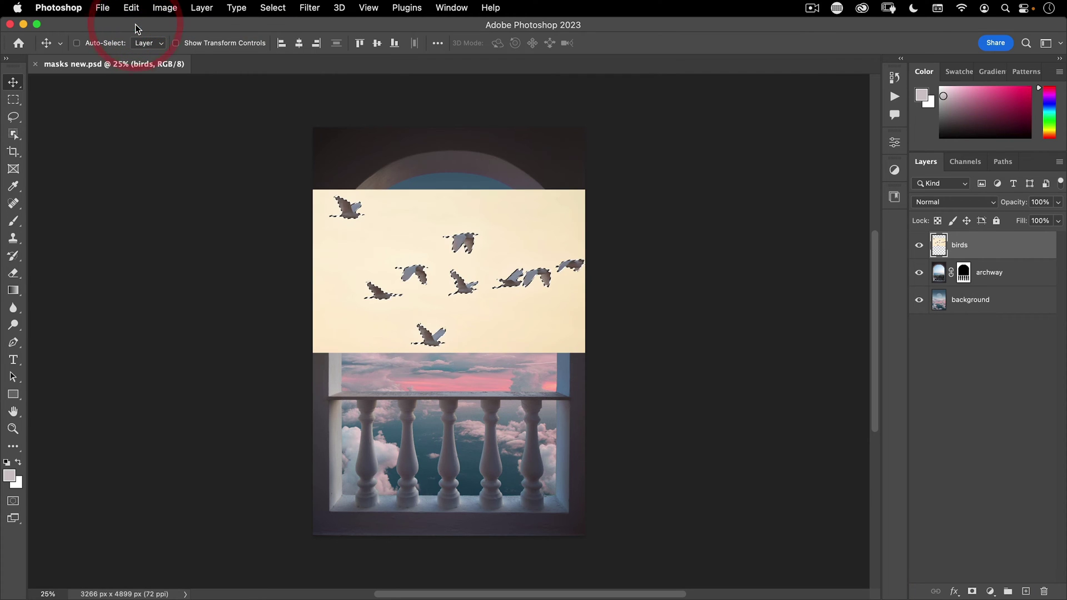
click(202, 8)
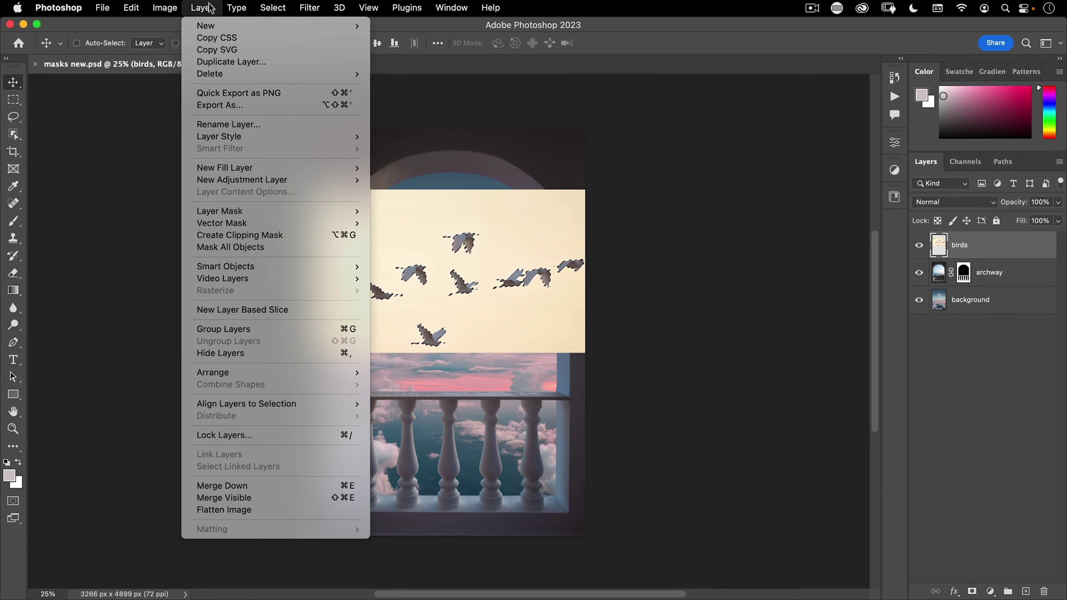
mouse_move(220, 211)
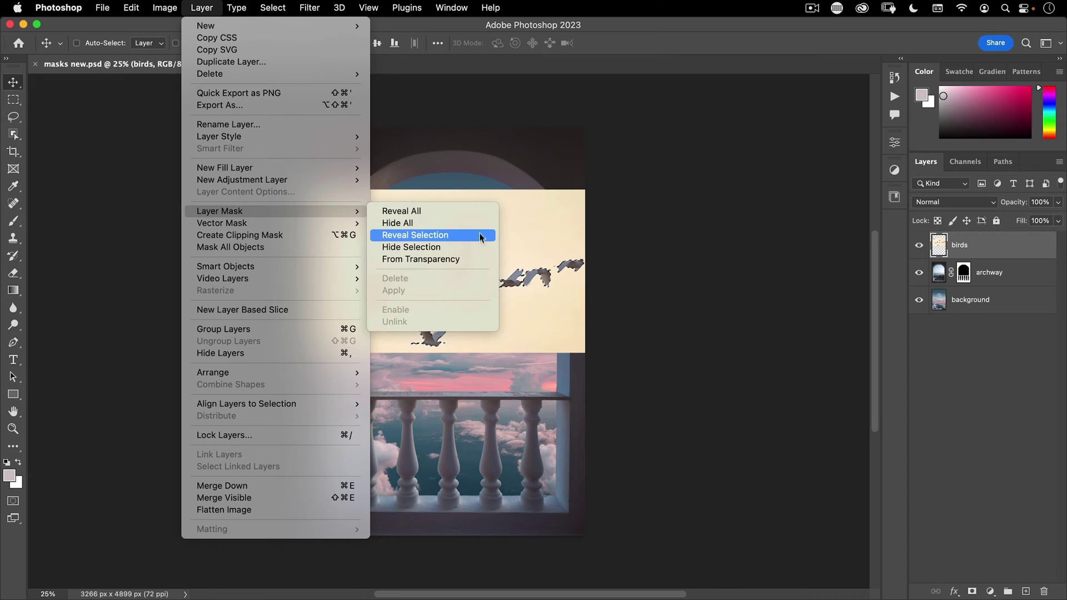
click(474, 235)
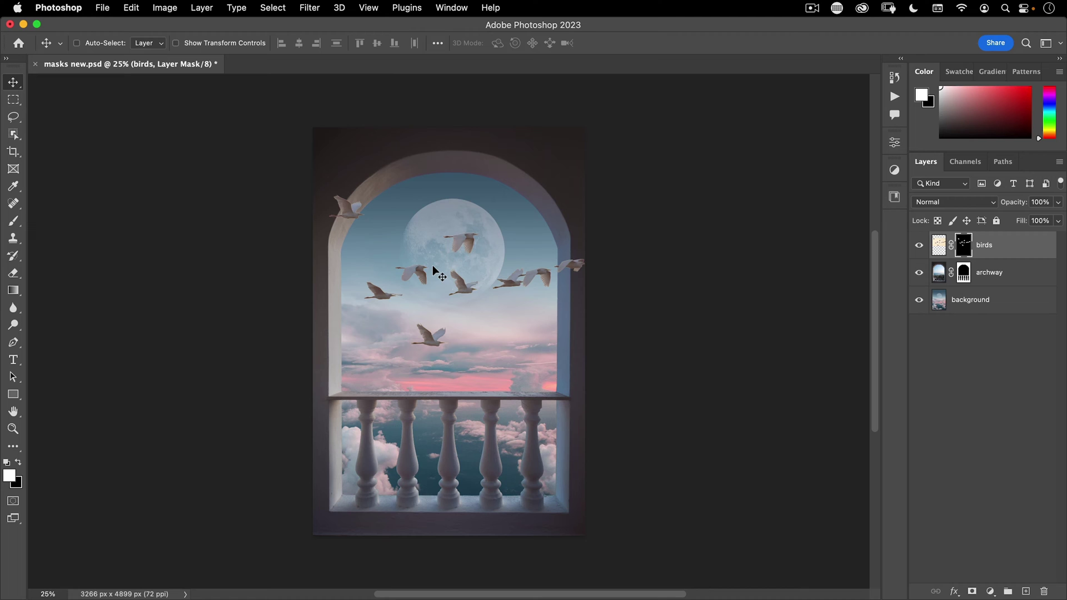
click(199, 9)
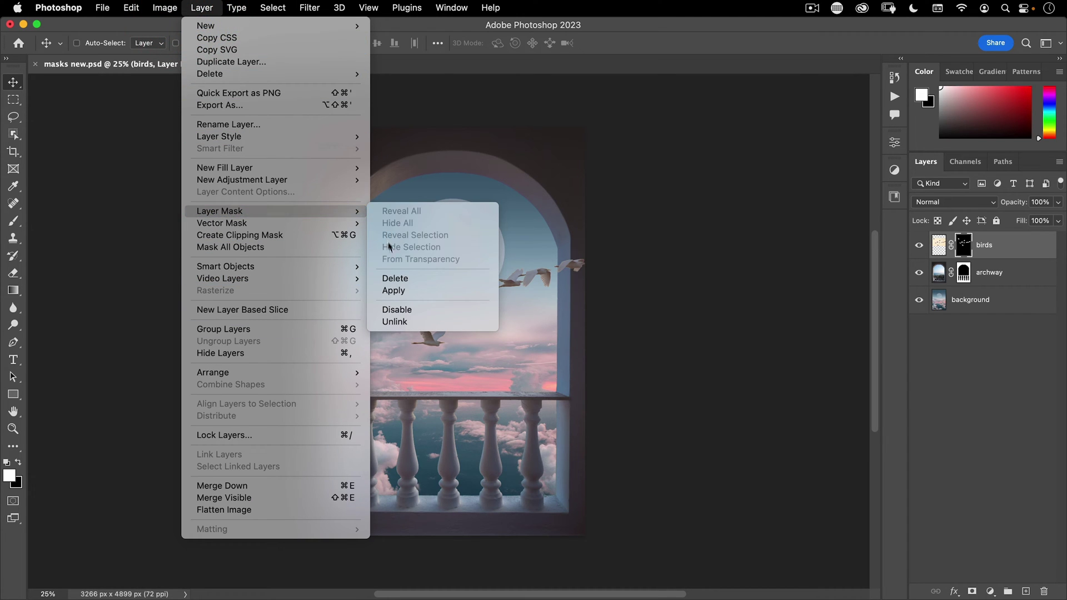
click(586, 139)
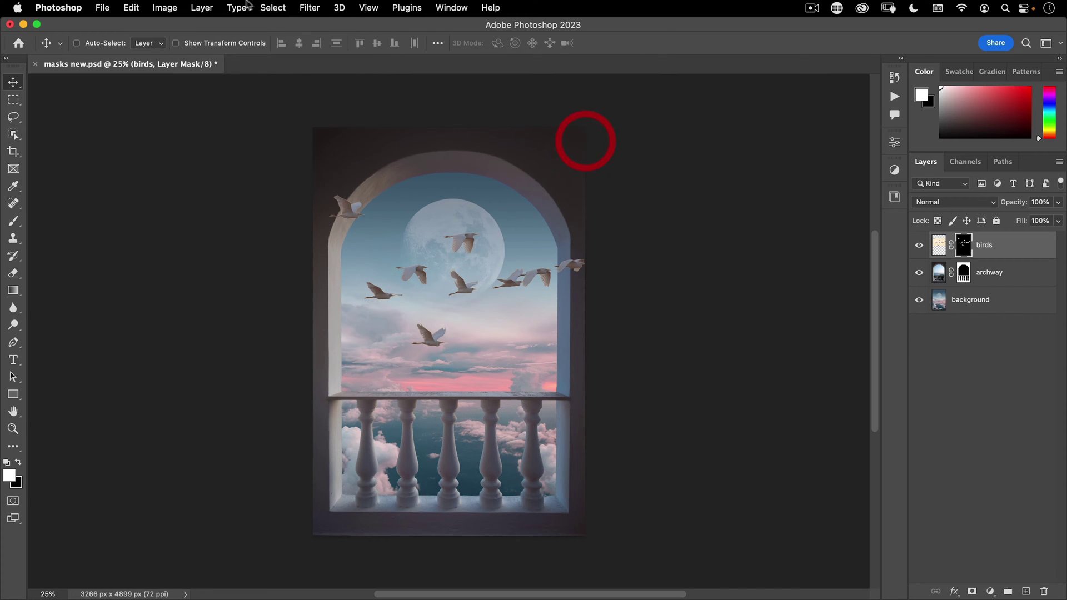
- Open Keyboard Shortcuts and expand the Layer > Layer Mask commands
click(130, 9)
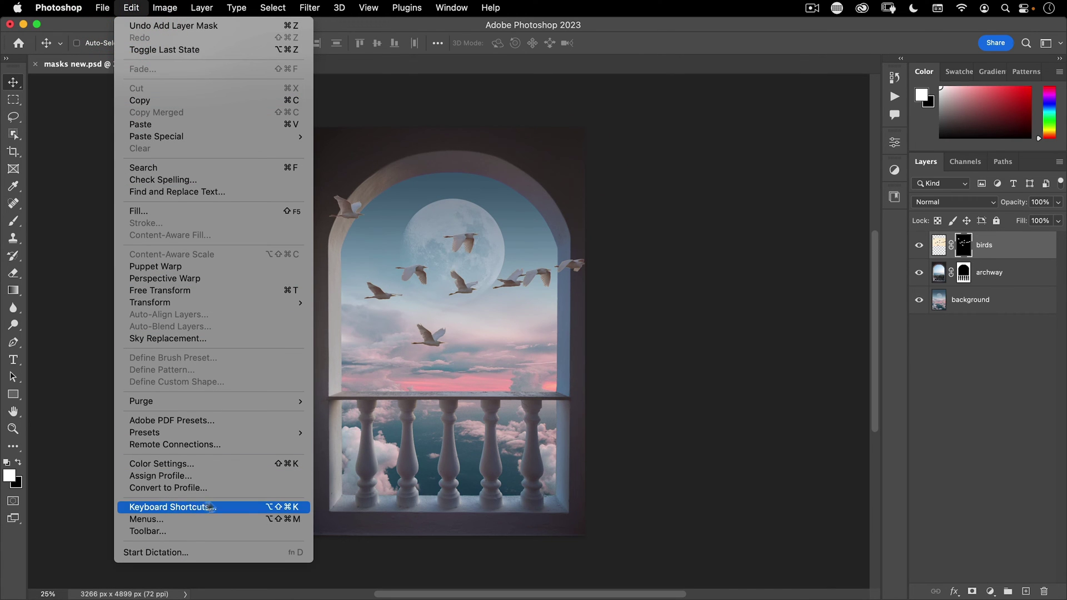
click(195, 508)
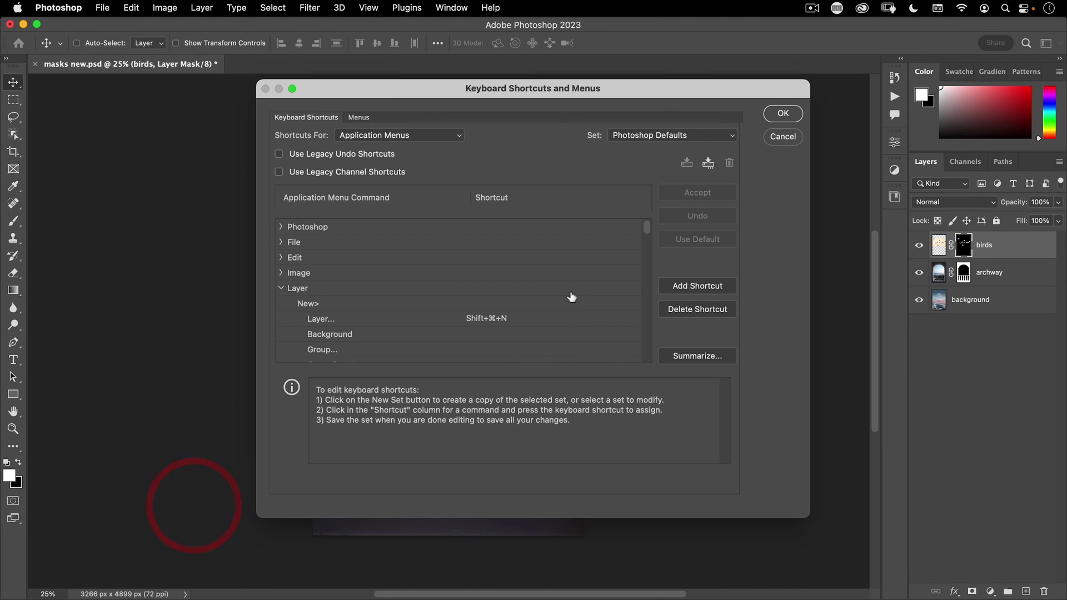
scroll(310, 259, down, 1)
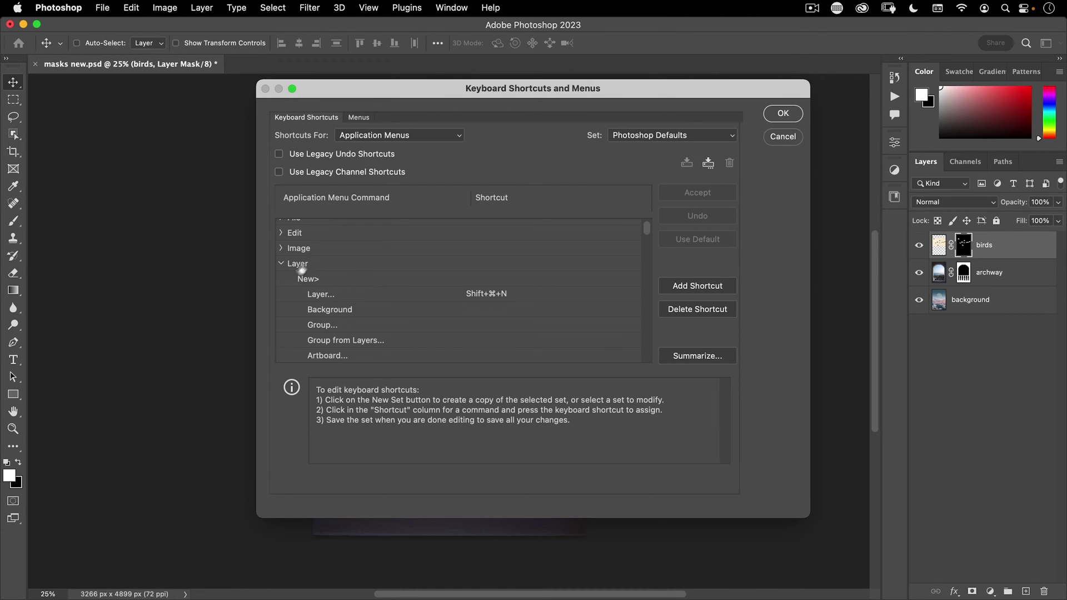
click(280, 265)
click(280, 263)
scroll(371, 308, down, 2)
scroll(376, 320, down, 3)
scroll(375, 319, down, 3)
scroll(376, 326, down, 3)
scroll(376, 328, down, 3)
scroll(376, 331, down, 3)
scroll(383, 333, down, 3)
click(384, 334)
scroll(384, 334, down, 1)
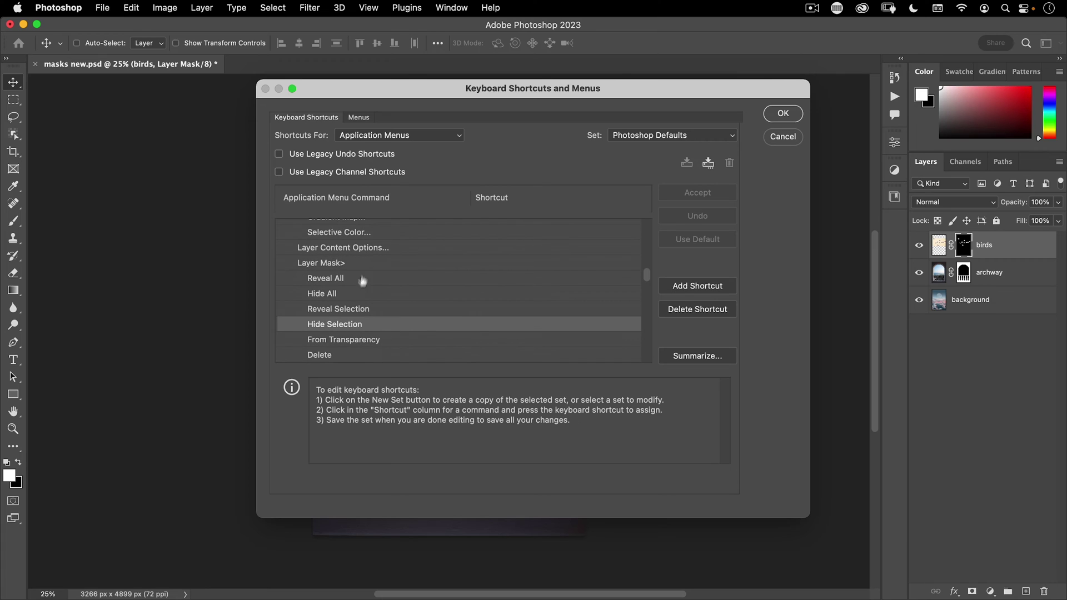
scroll(344, 284, down, 1)
- Assign Opt+Shift+Cmd+M to the Reveal Selection layer-mask command
click(359, 294)
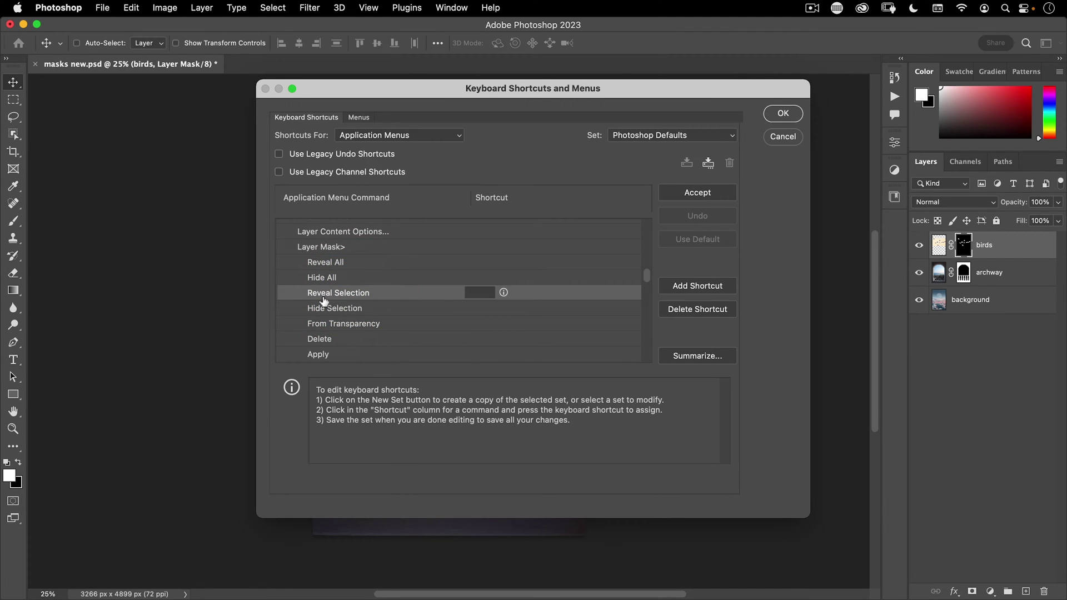
click(479, 292)
key(shift)
key(alt)
key(super)
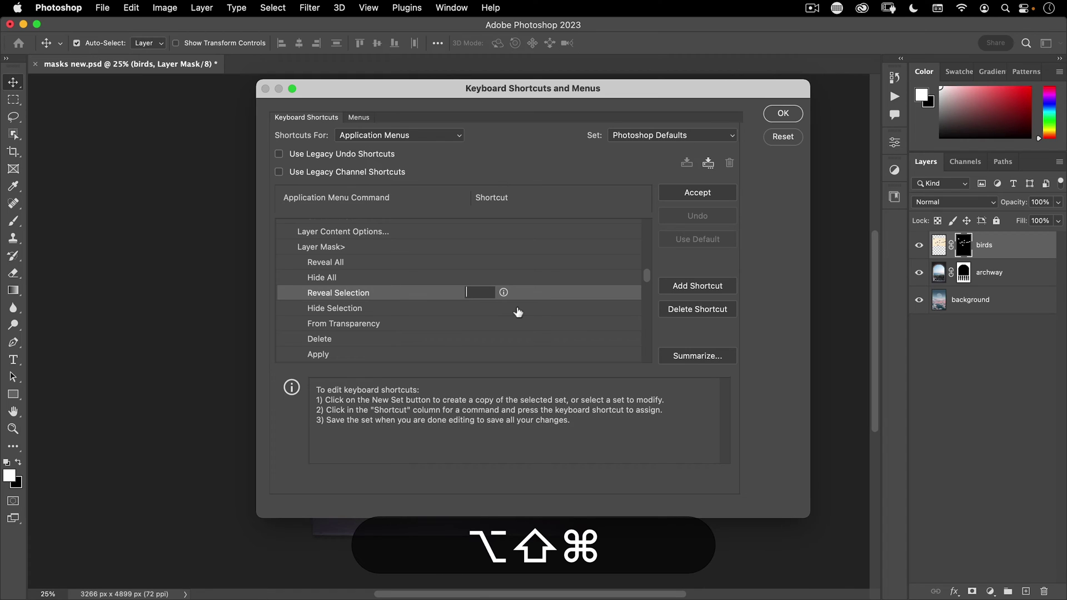
key(alt+shift+super+m)
text(Opt+Shift+⌘+M)
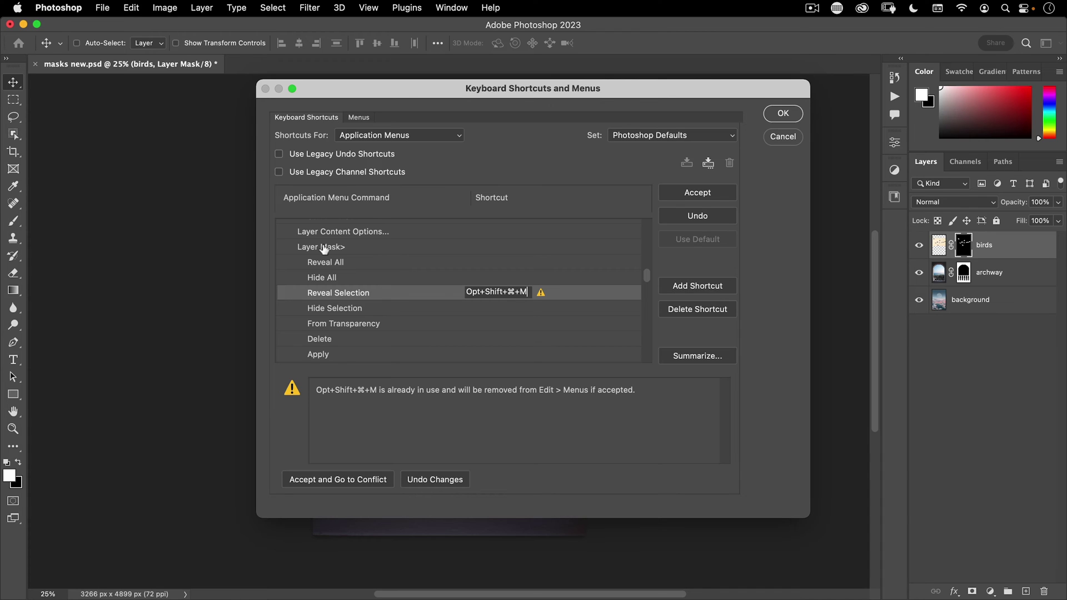
- Accept the Reveal Selection shortcut and give Hide Selection the shortcut Opt+Shift+Cmd+I
click(714, 193)
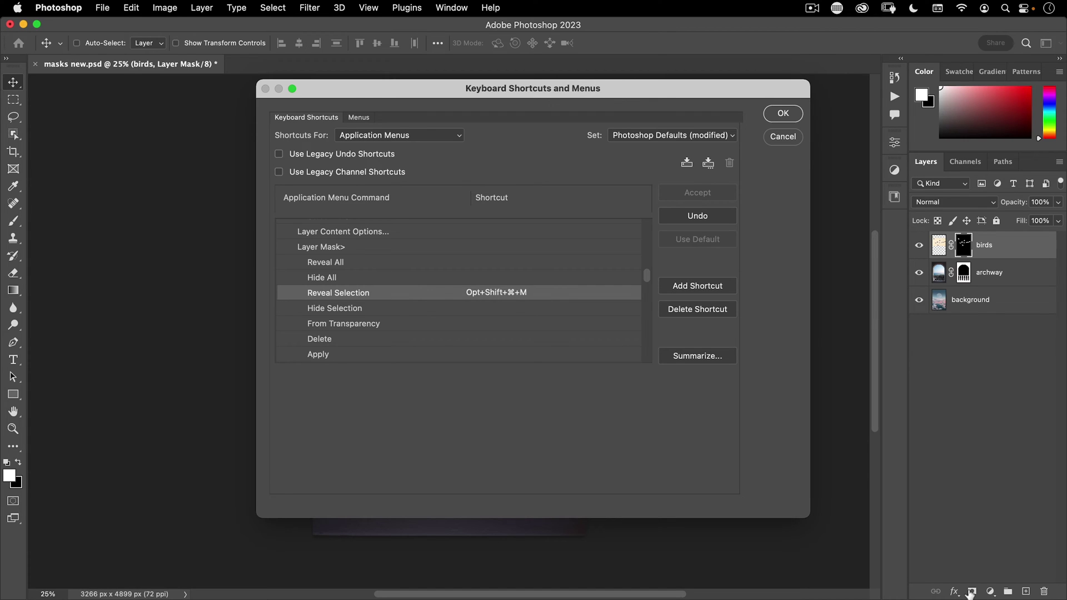
click(479, 309)
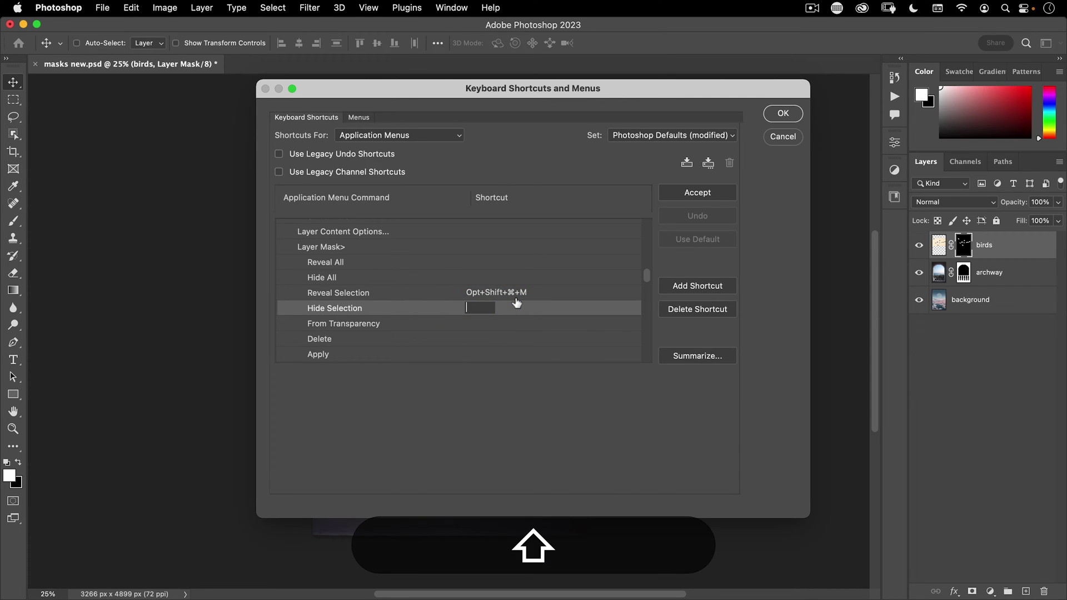
key(alt+shift+super)
key(alt+shift+super+i)
text(Opt+Shift+⌘+I)
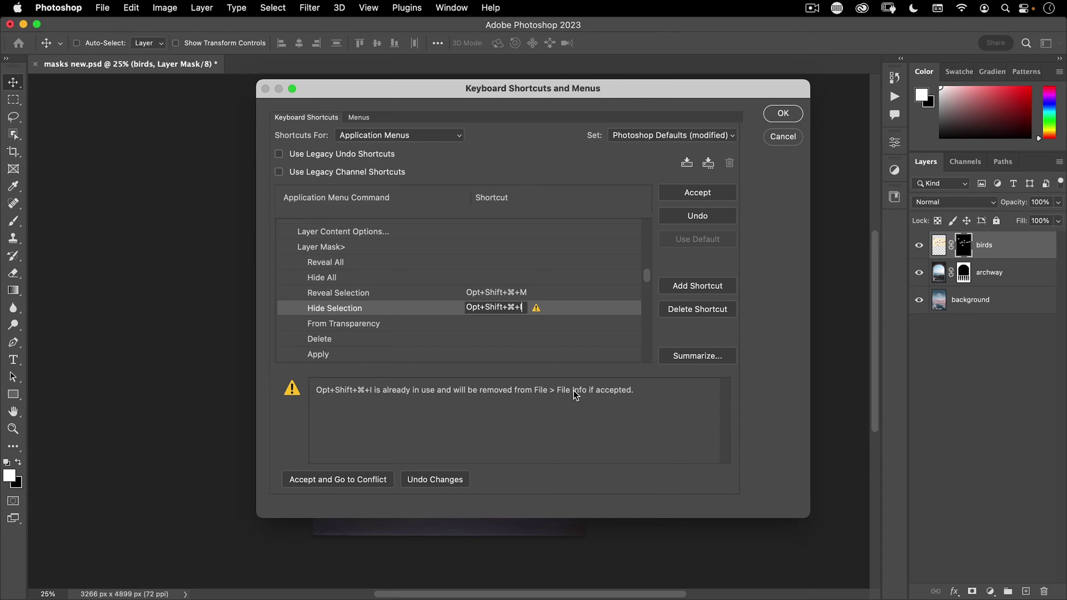
click(696, 194)
click(777, 114)
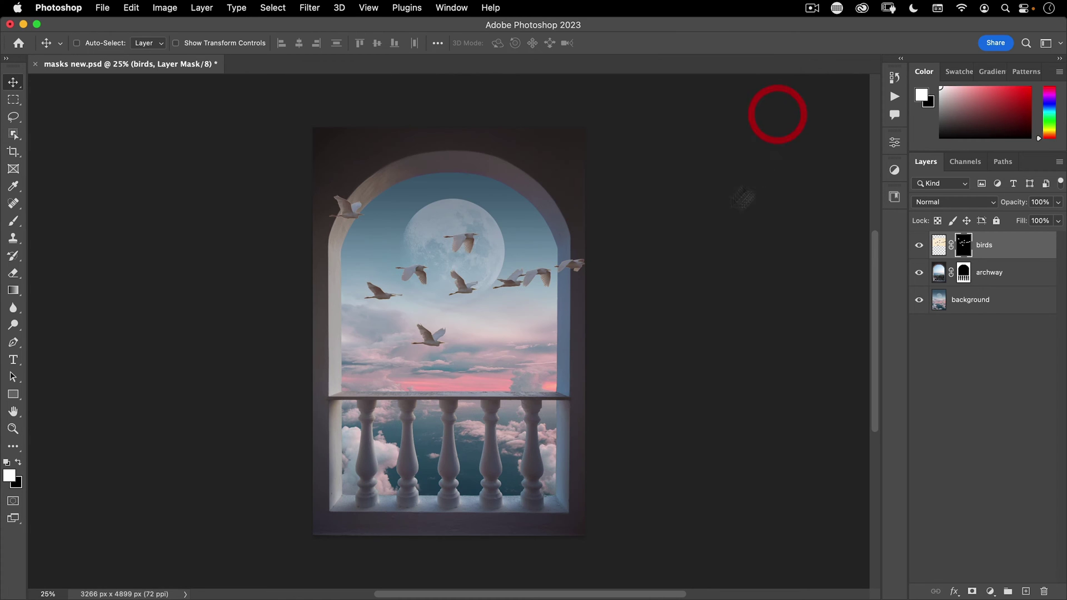
right_click(963, 246)
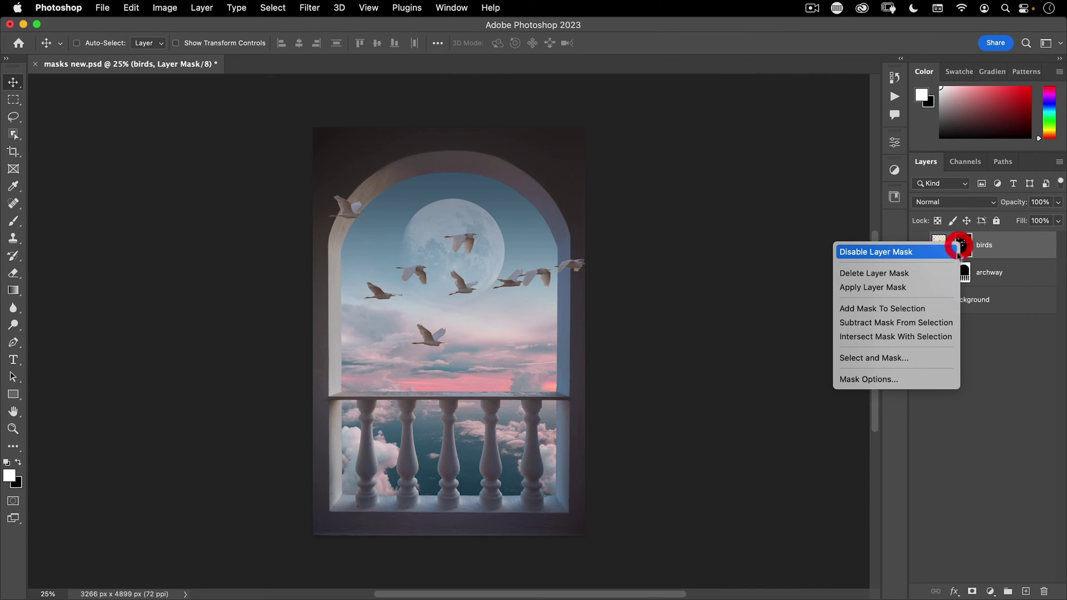
click(933, 281)
click(263, 7)
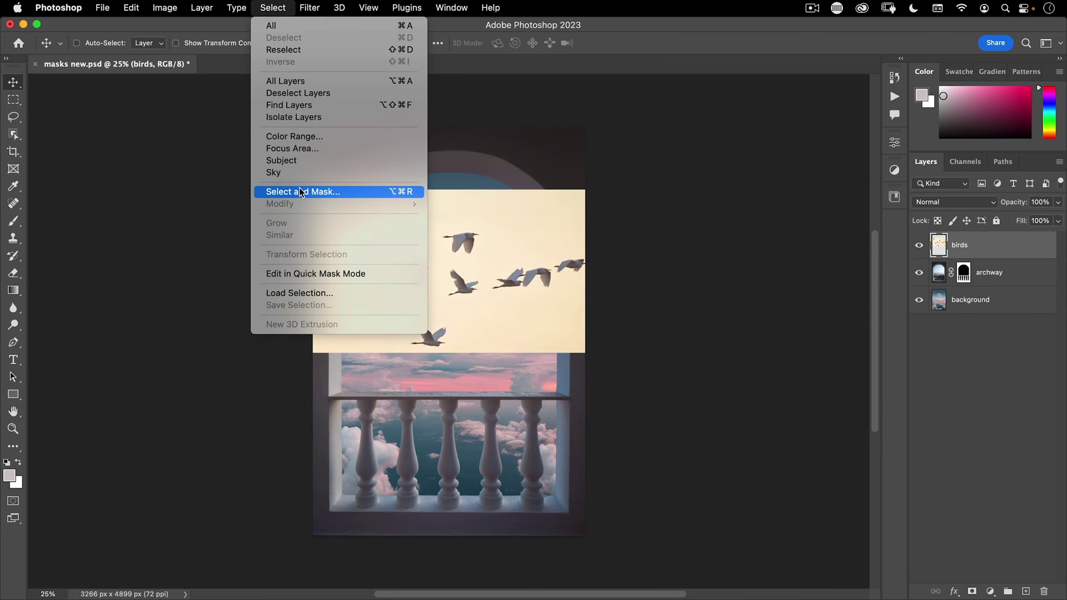
click(313, 293)
click(522, 267)
click(519, 286)
click(640, 236)
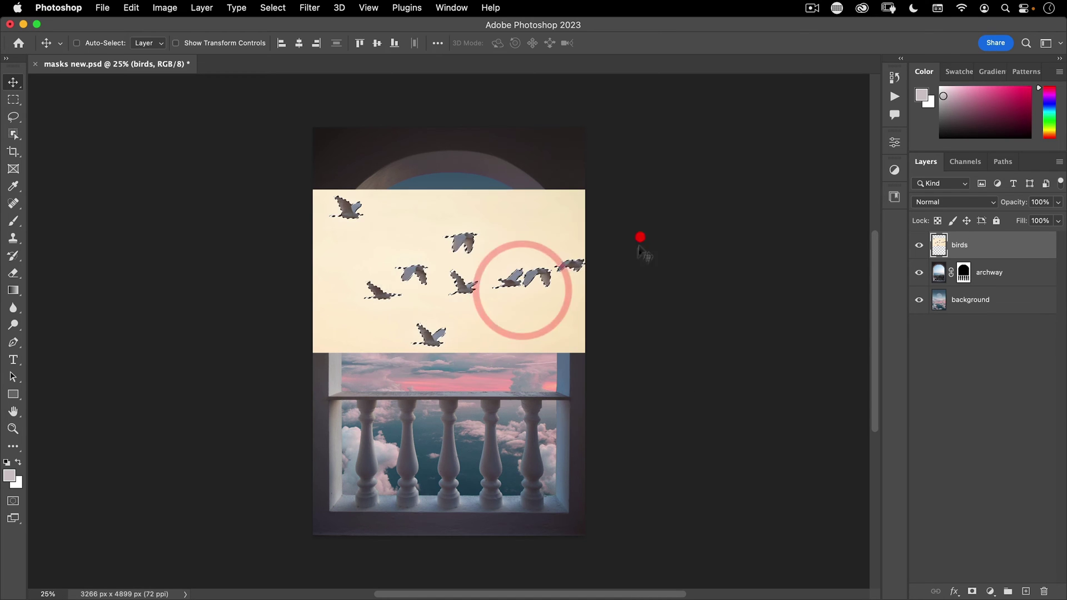
key(shift+alt)
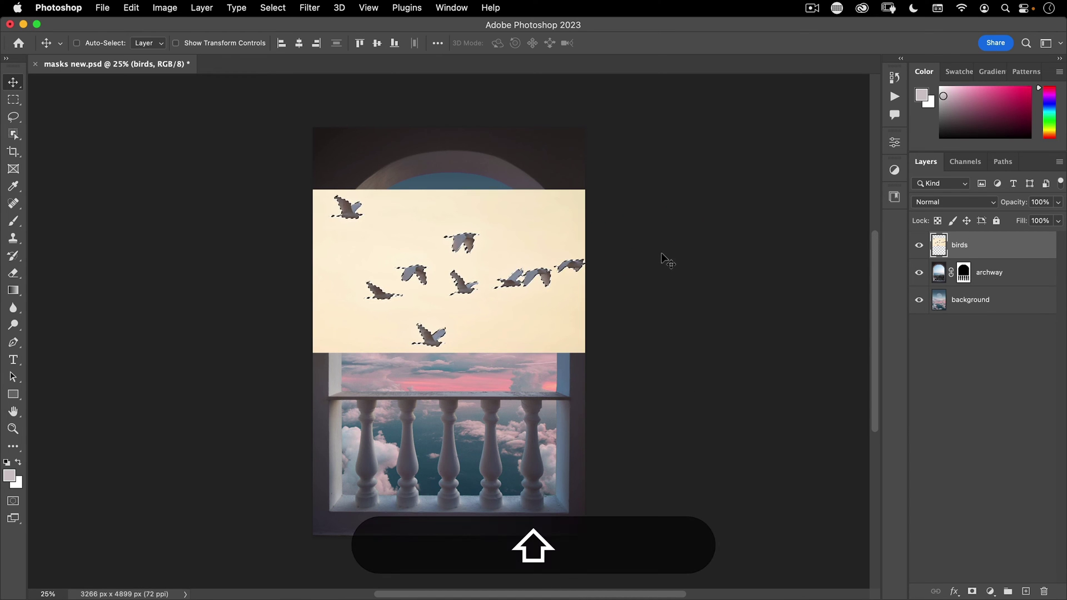
key(alt+shift+super+m)
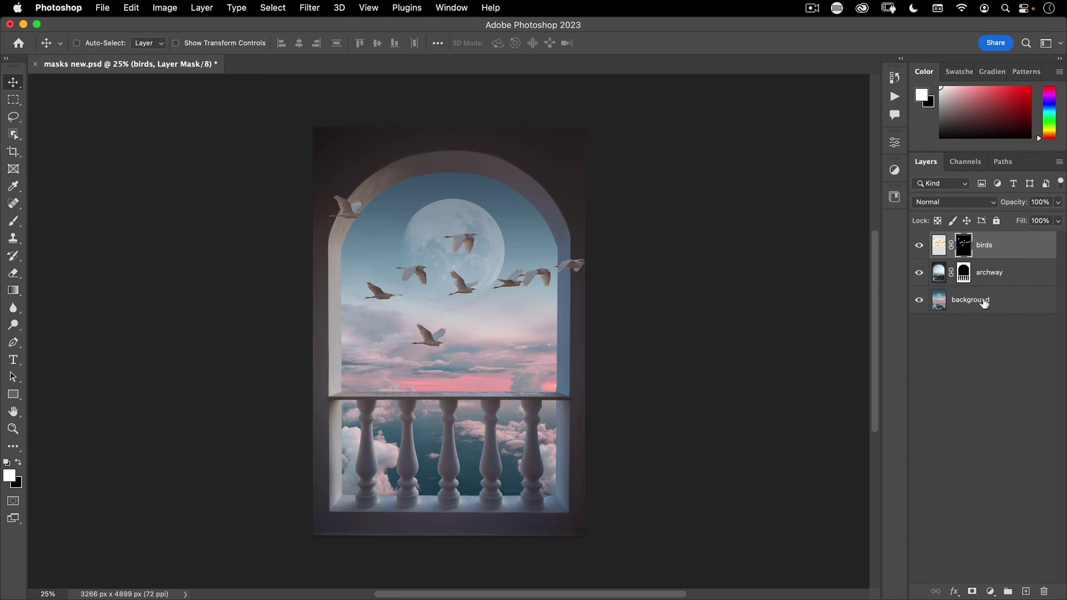
- Move background above archway, transfer the archway mask to it, and test-invert it twice
drag(984, 303, 988, 271)
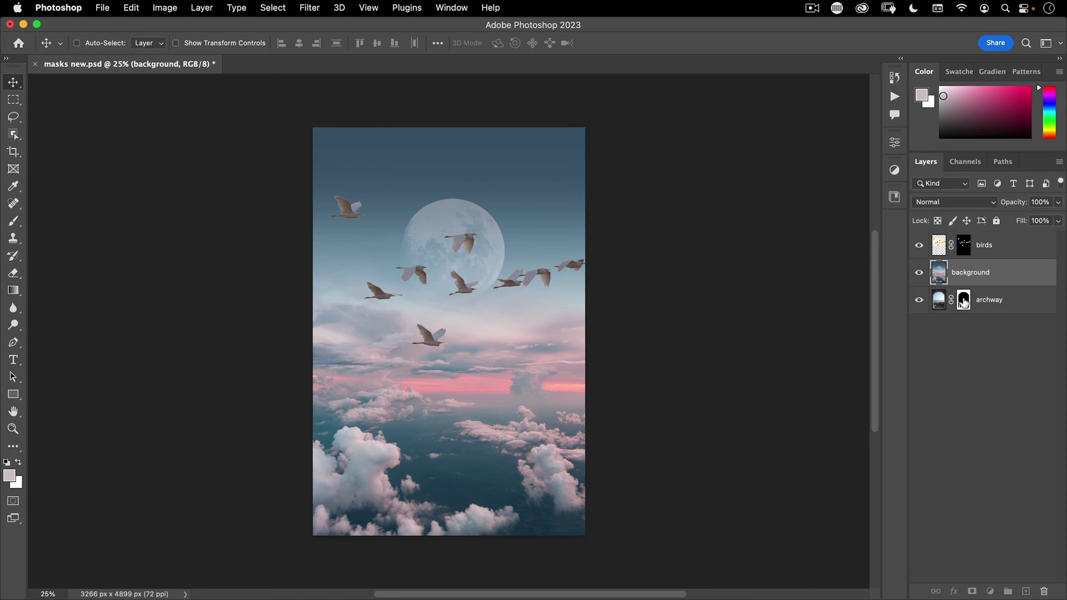
drag(962, 300, 962, 272)
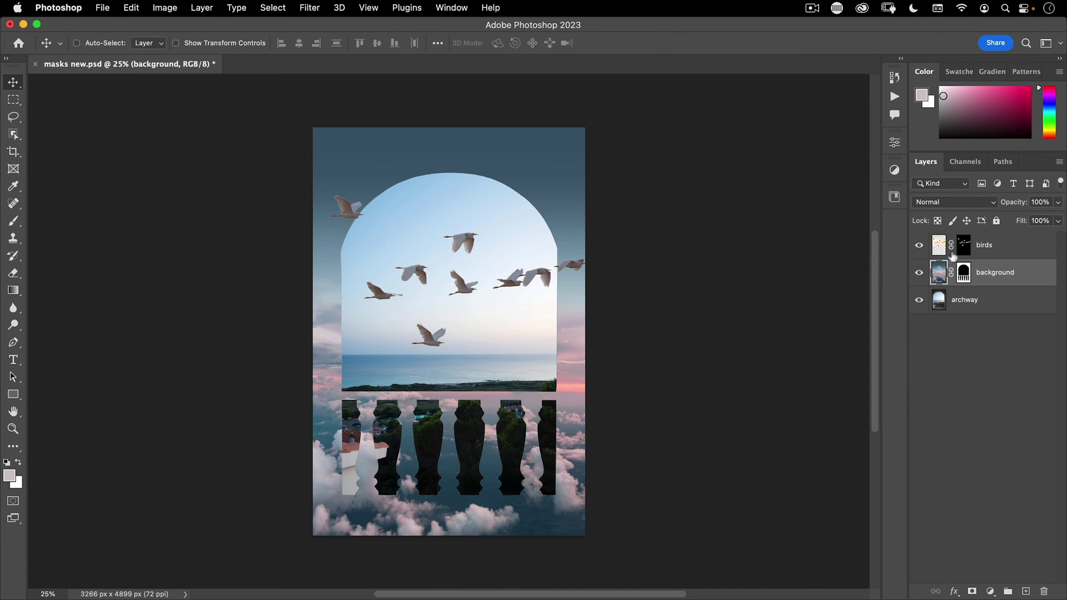
click(965, 273)
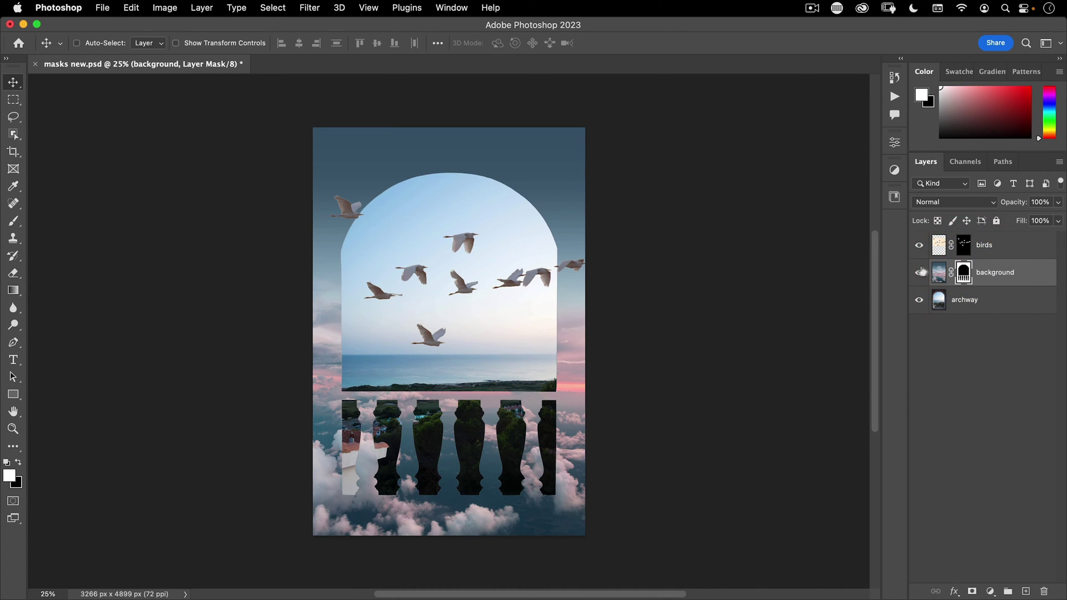
key(super+i)
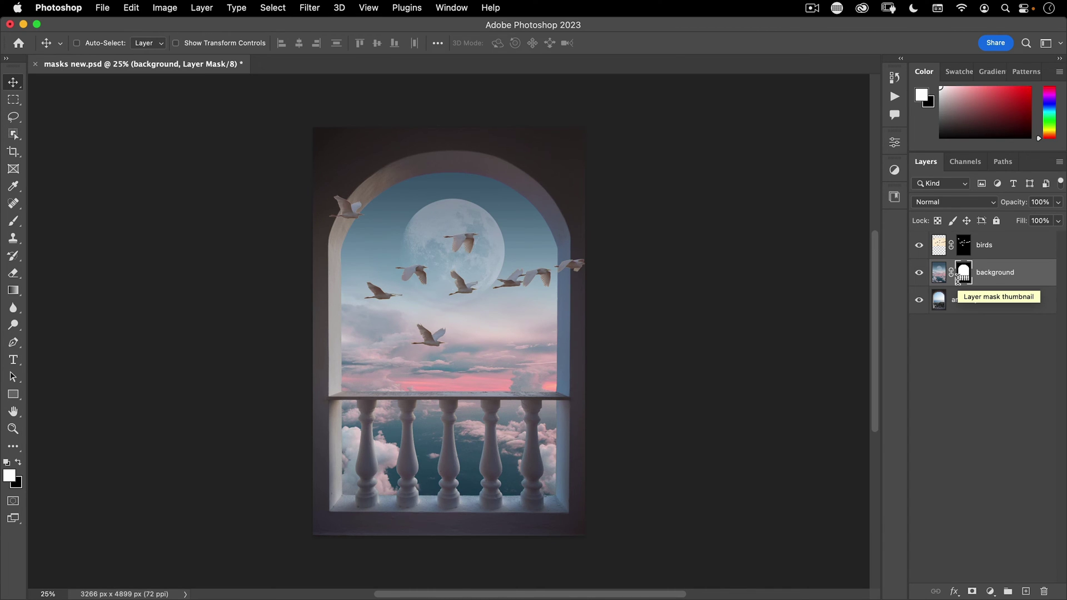
key(super+i)
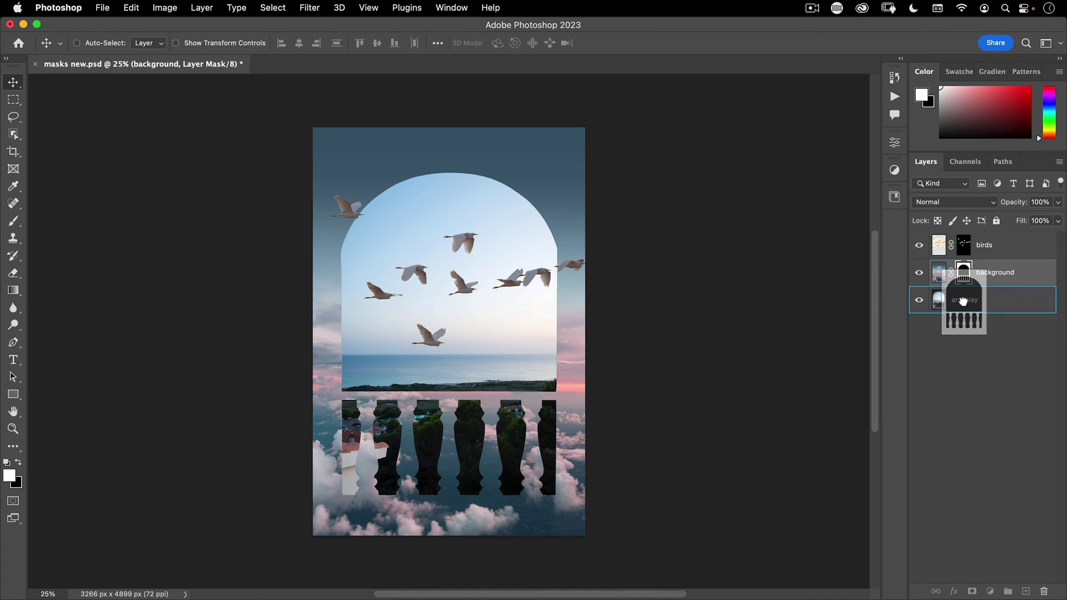
- Put the archway layer back above background with its mask restored
drag(964, 273, 963, 299)
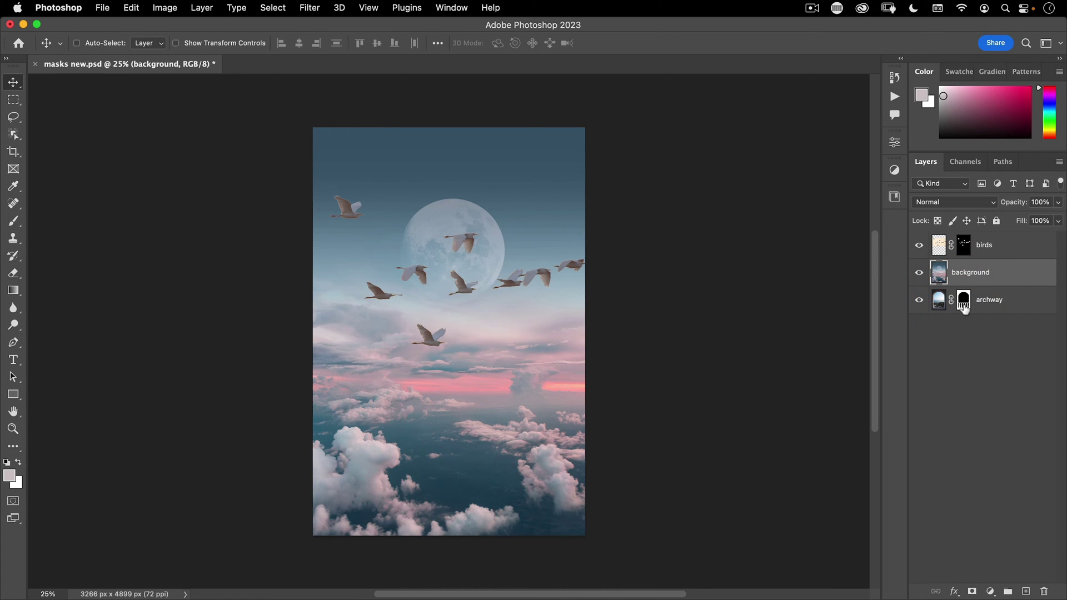
drag(964, 304, 964, 272)
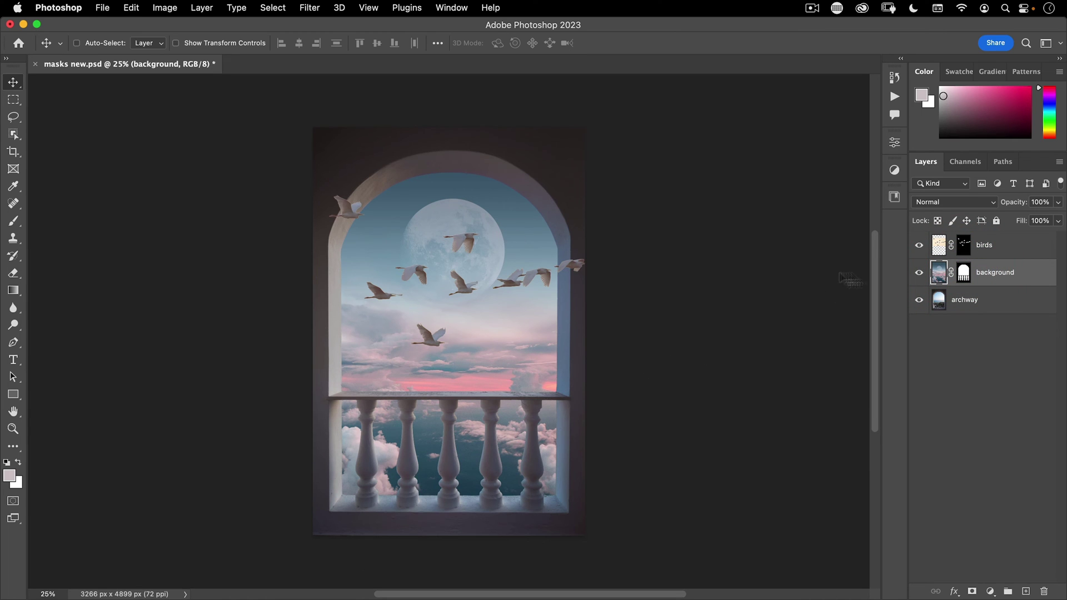
drag(970, 300, 973, 263)
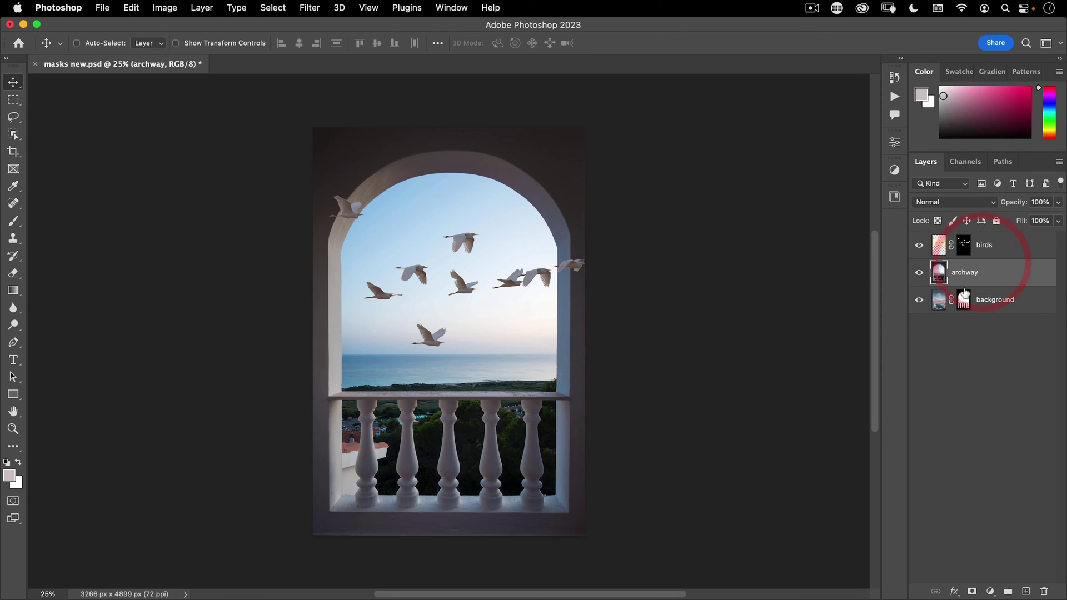
drag(964, 304, 963, 272)
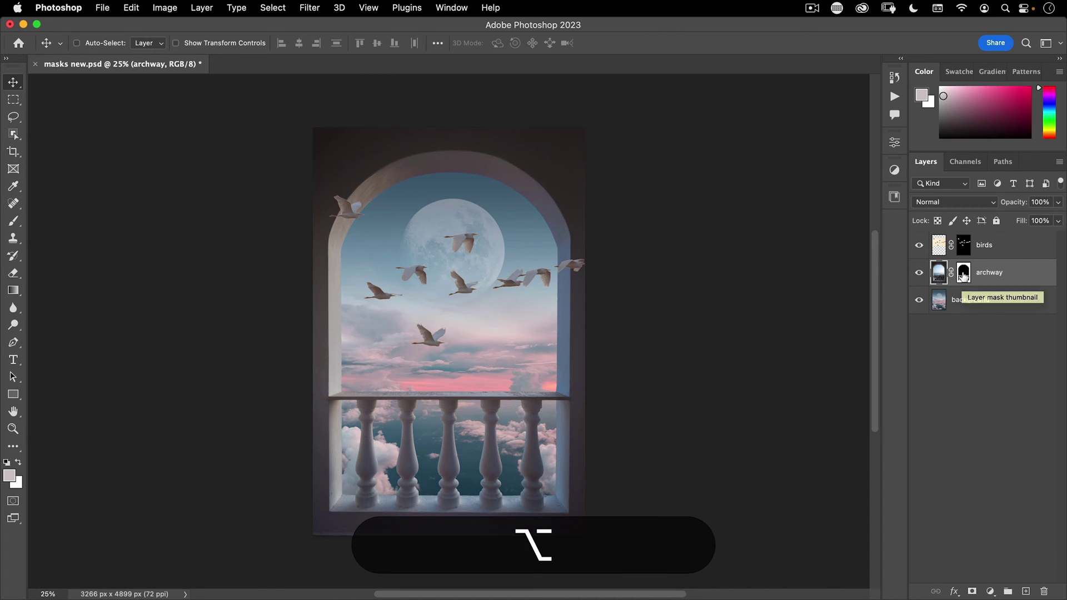
- Option+Shift-drag an inverted copy of the archway mask onto the background layer
alt+drag(965, 275, 962, 302)
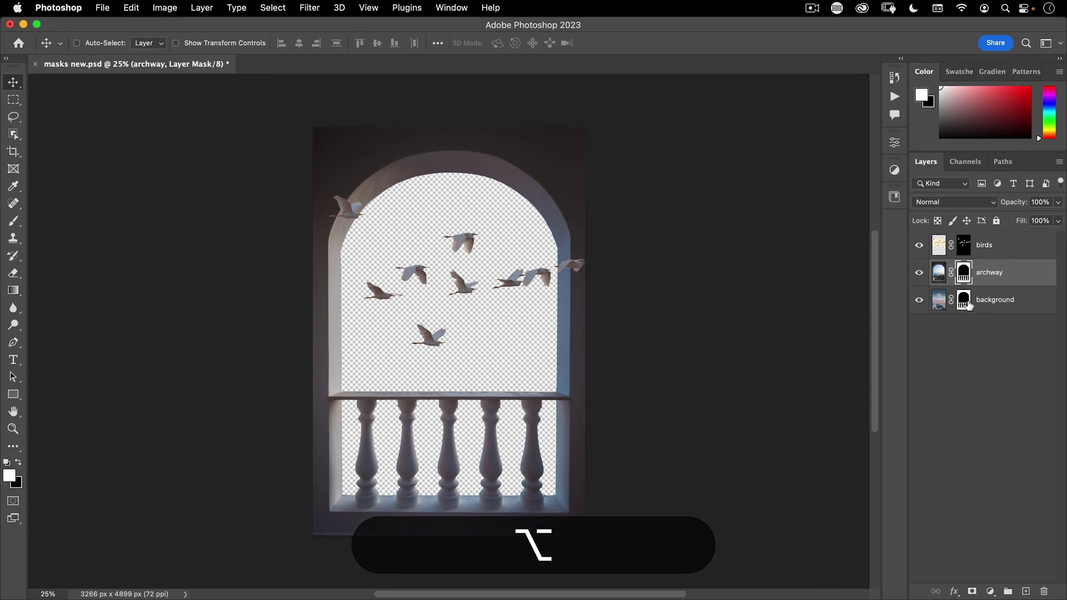
key(super+z)
key(alt)
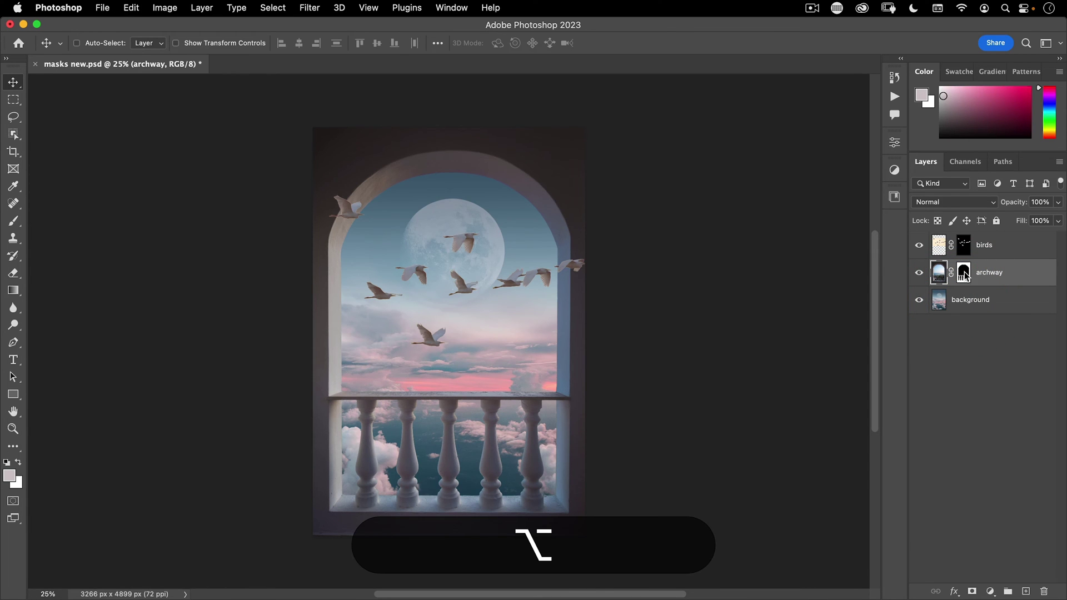
key(shift)
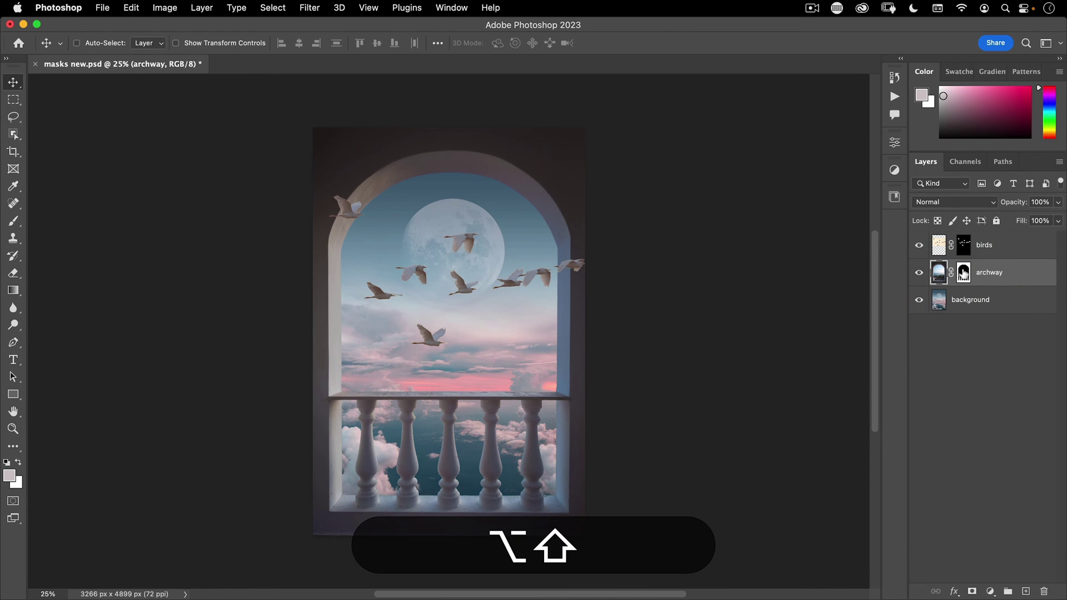
drag(963, 276, 963, 304)
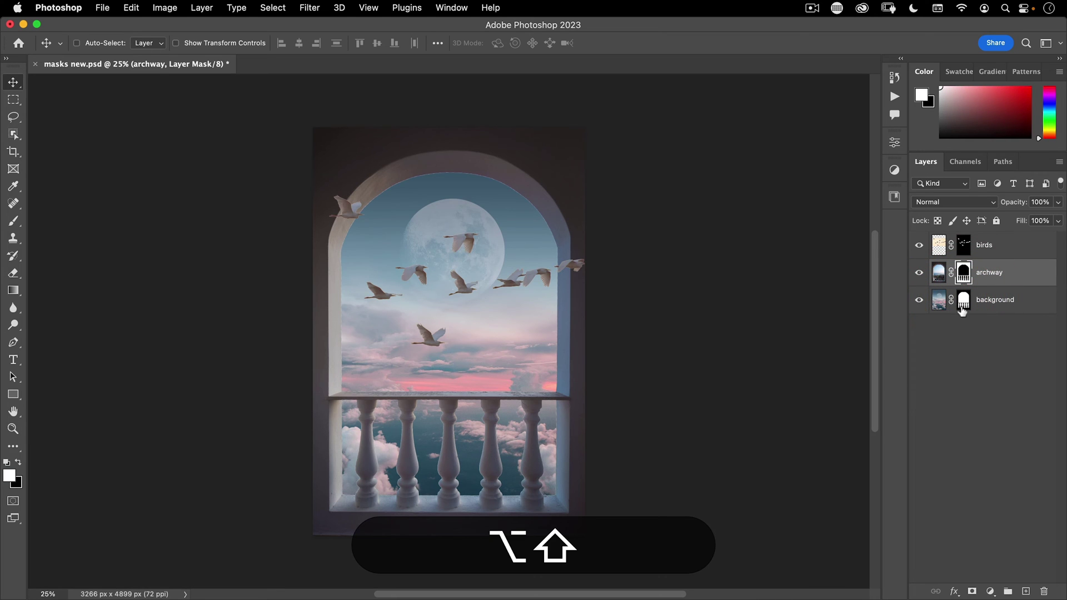
drag(967, 286, 965, 306)
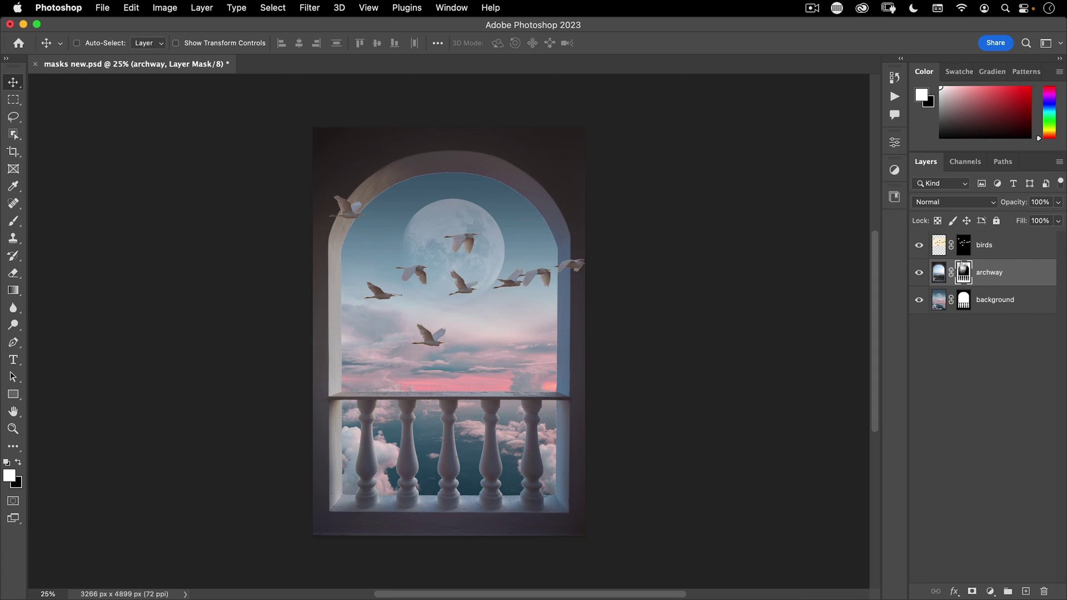
drag(959, 277, 954, 291)
- Shift-click mask thumbnails to toggle masks, switching the background layer's mask off
drag(953, 289, 972, 284)
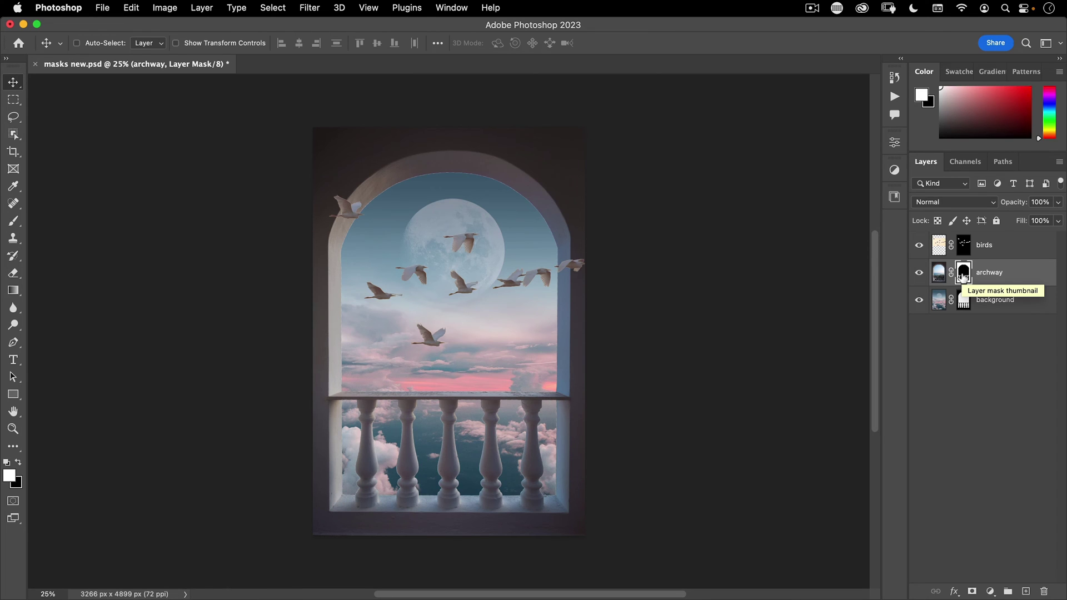
key(shift)
shift+click(963, 272)
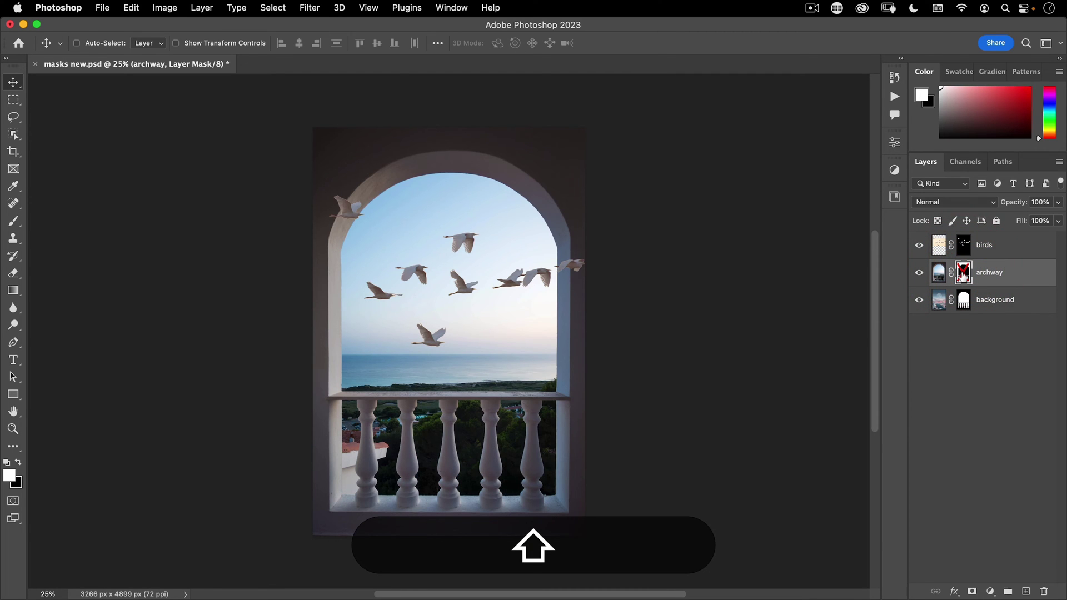
shift+click(962, 274)
shift+click(963, 274)
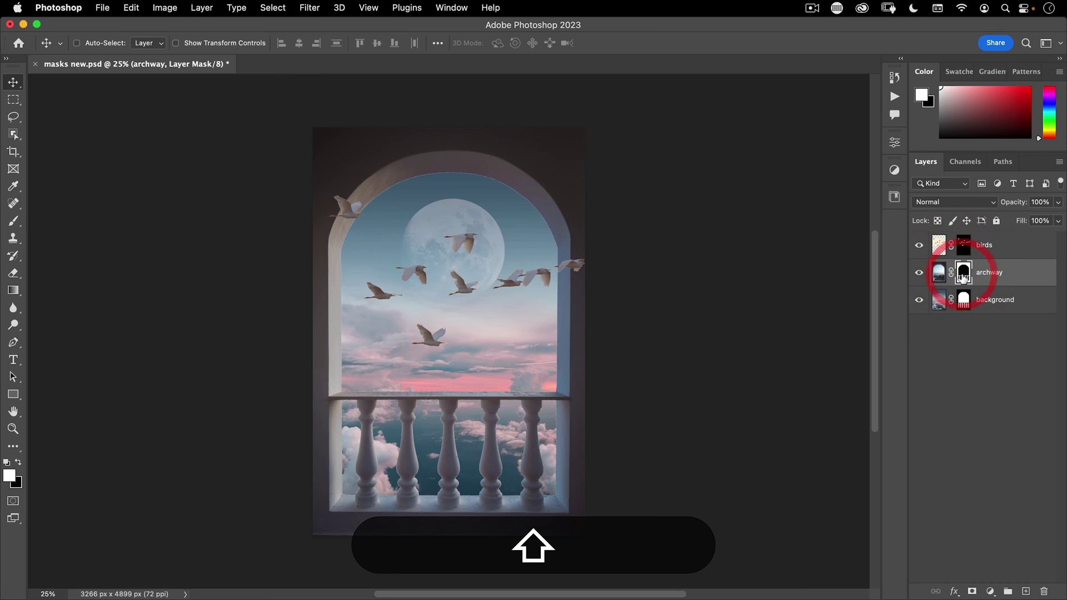
shift+click(963, 275)
shift+click(963, 300)
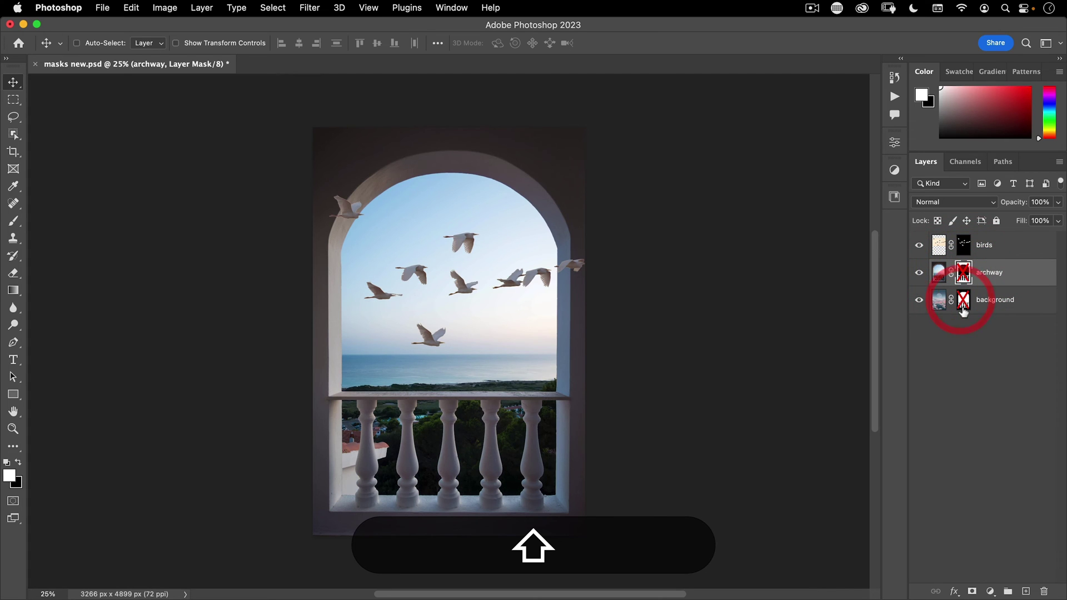
- Toggle the archway mask on and off to compare, leaving it enabled
shift+click(962, 273)
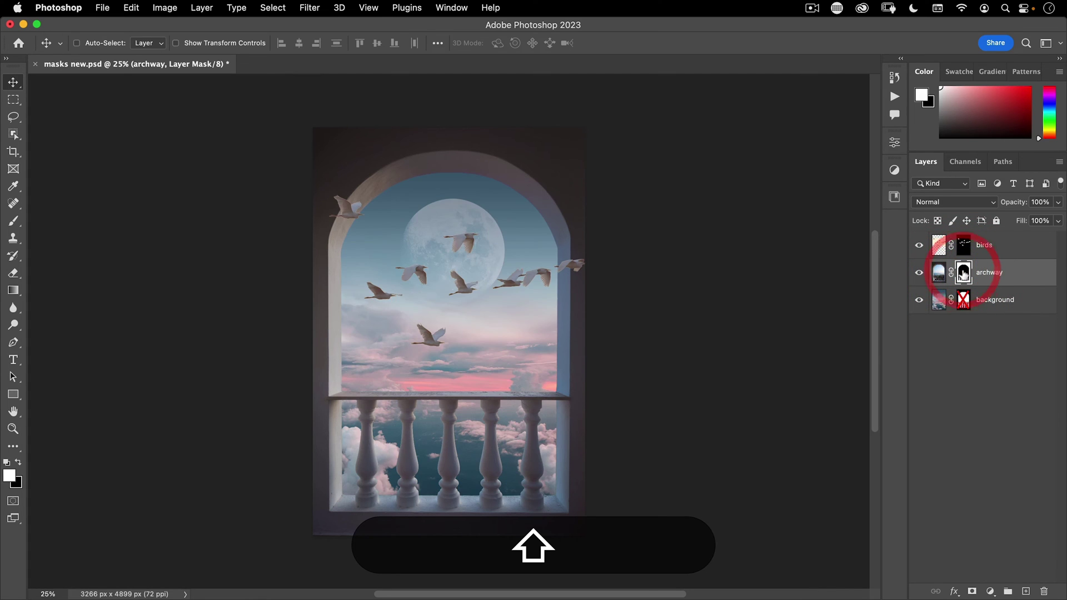
shift+click(963, 274)
shift+click(962, 274)
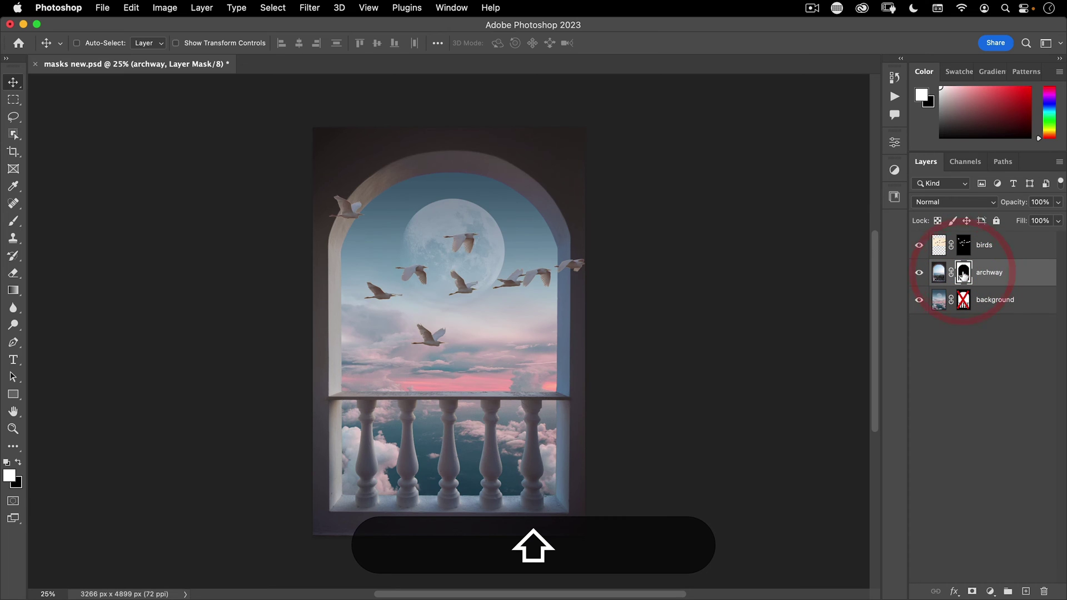
shift+click(962, 275)
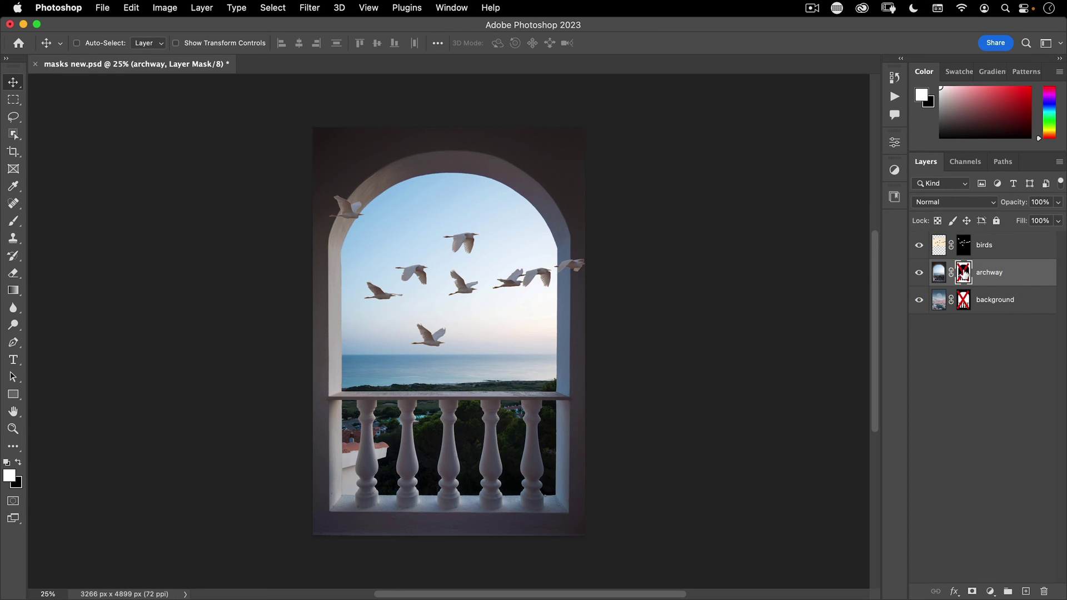
shift+click(962, 274)
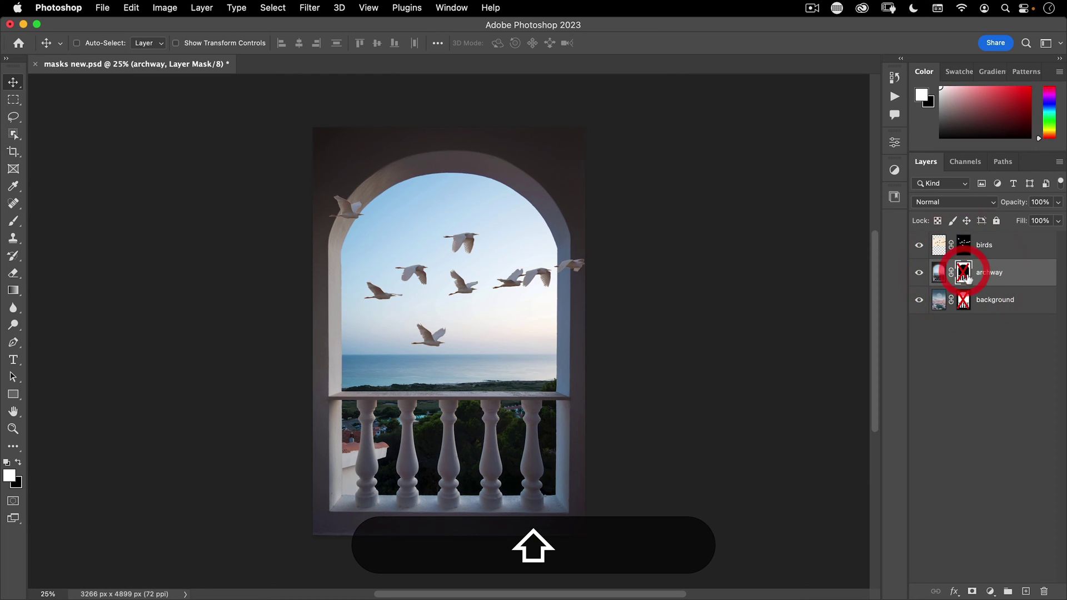
shift+click(964, 274)
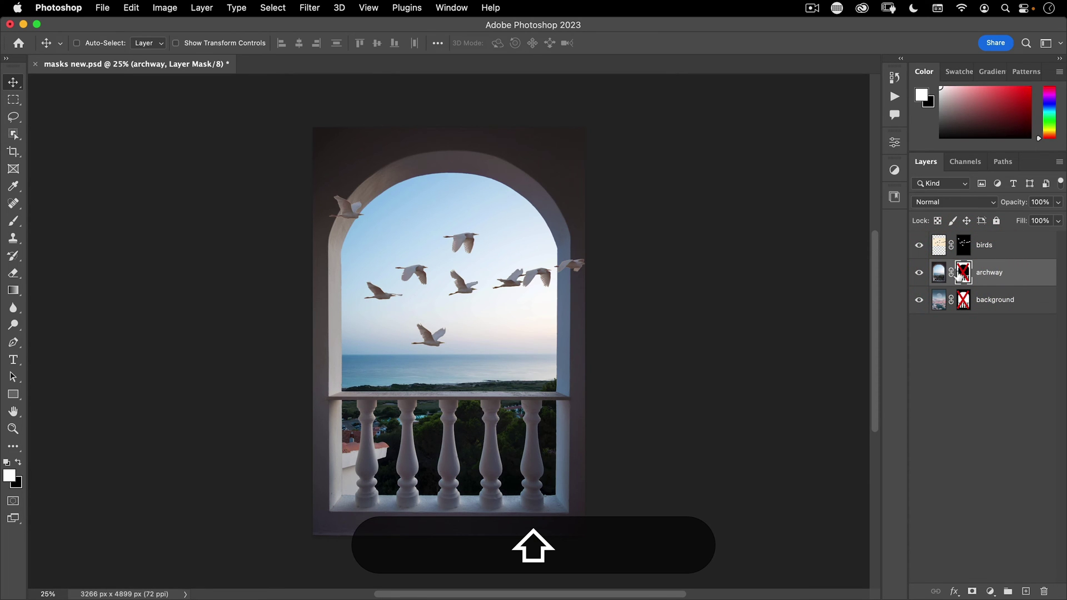
shift+click(963, 274)
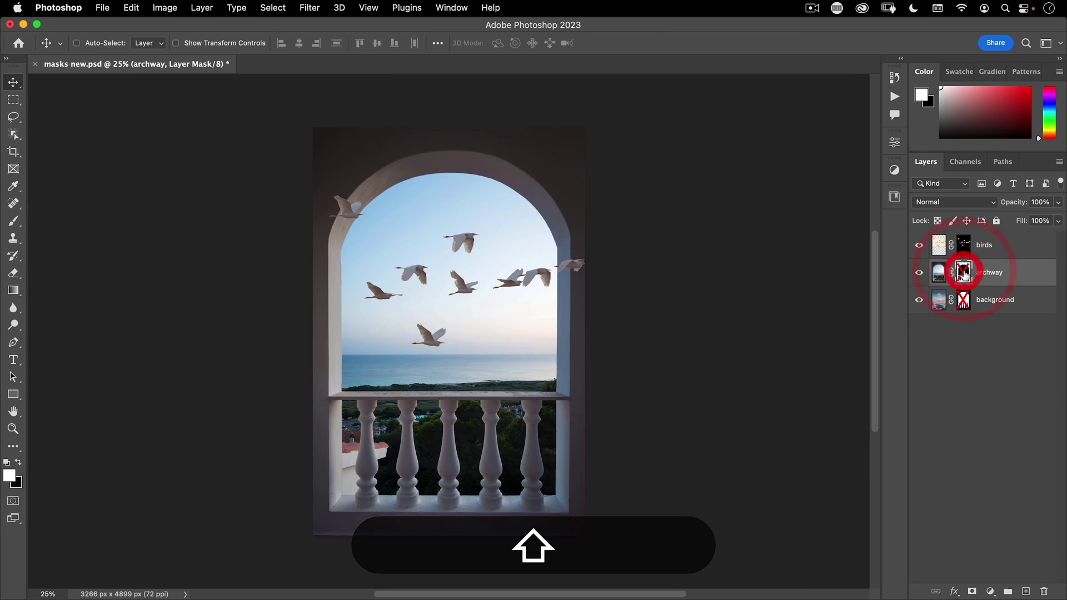
shift+click(963, 273)
shift+click(963, 273)
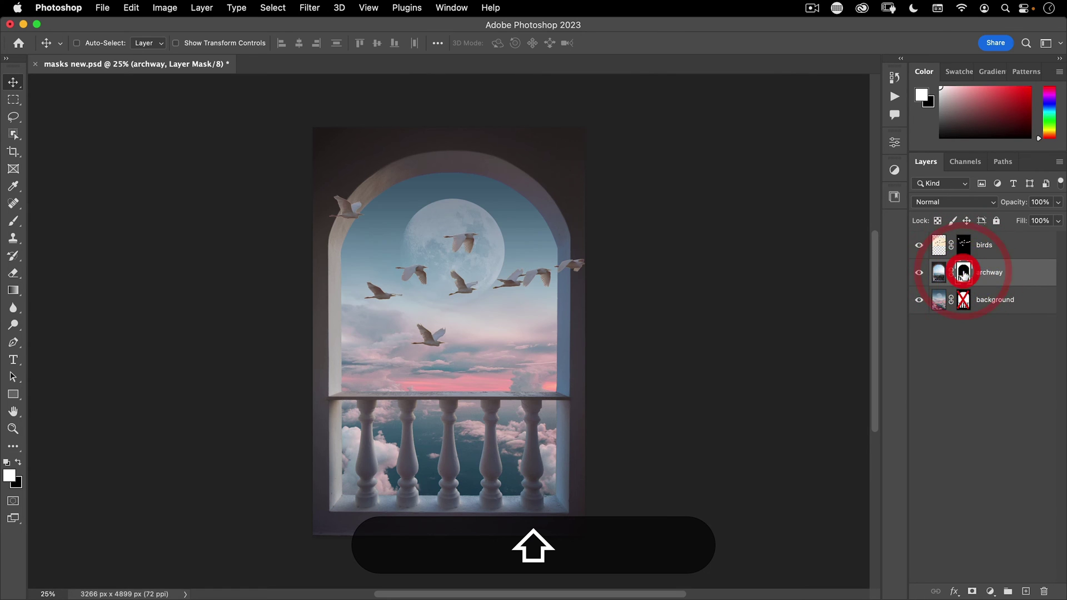
- View the archway mask alone in black and white and zoom into the balusters
key(alt)
alt+click(962, 273)
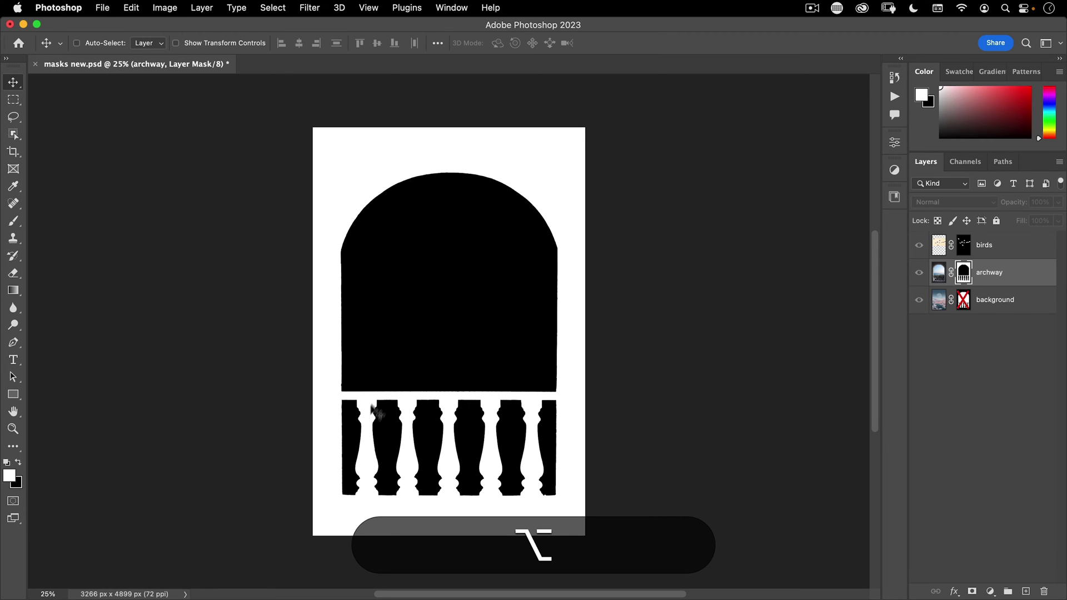
mouse_move(368, 409)
mouse_down()
mouse_move(431, 357)
mouse_move(391, 465)
mouse_up()
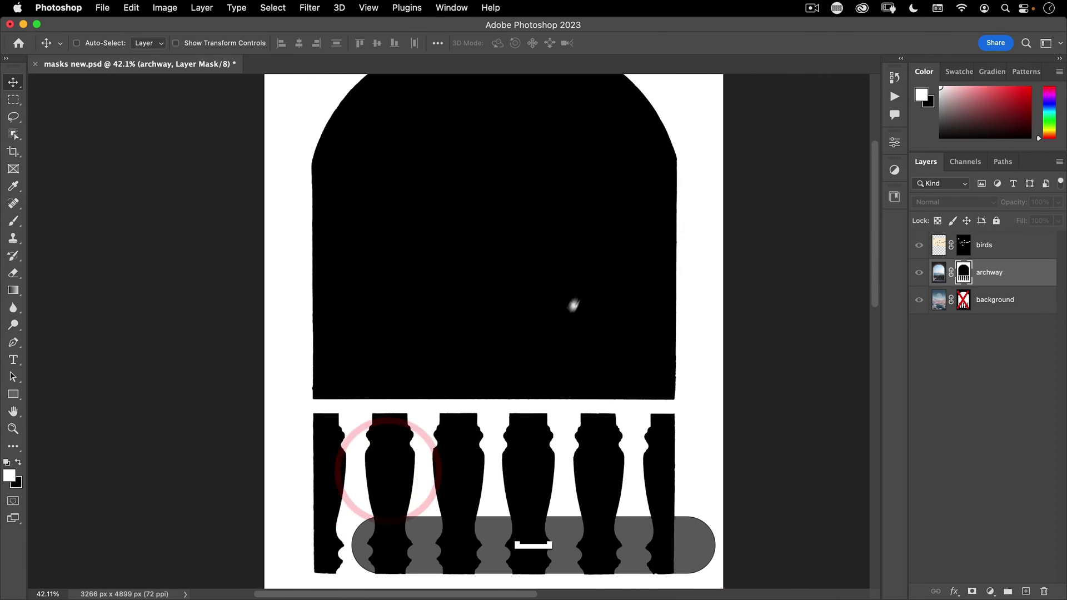
mouse_move(567, 329)
mouse_down()
mouse_move(492, 343)
mouse_move(501, 300)
mouse_up()
click(498, 303)
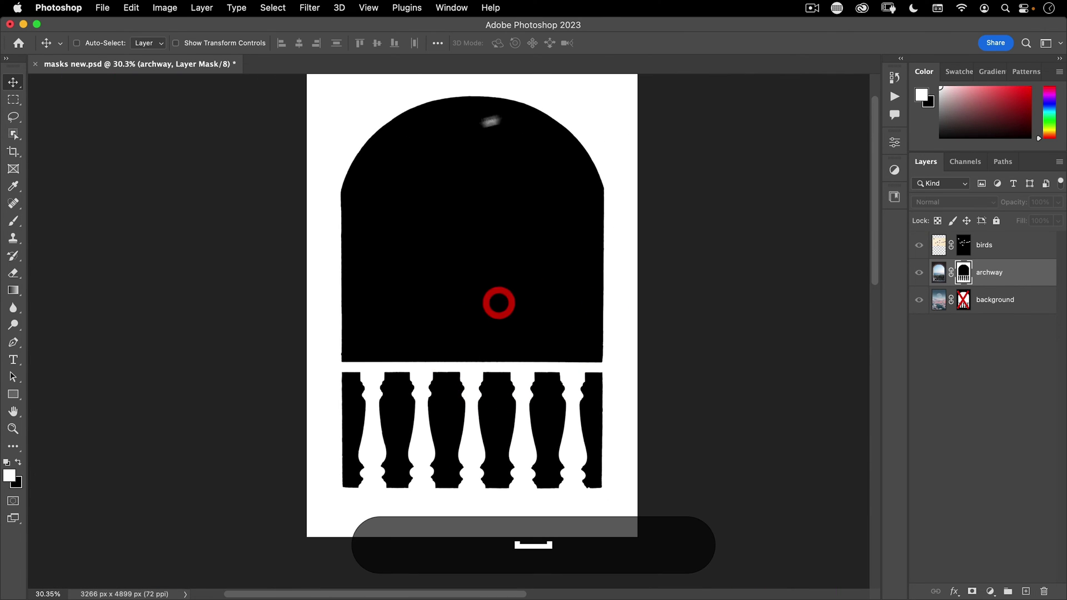
drag(480, 250, 455, 288)
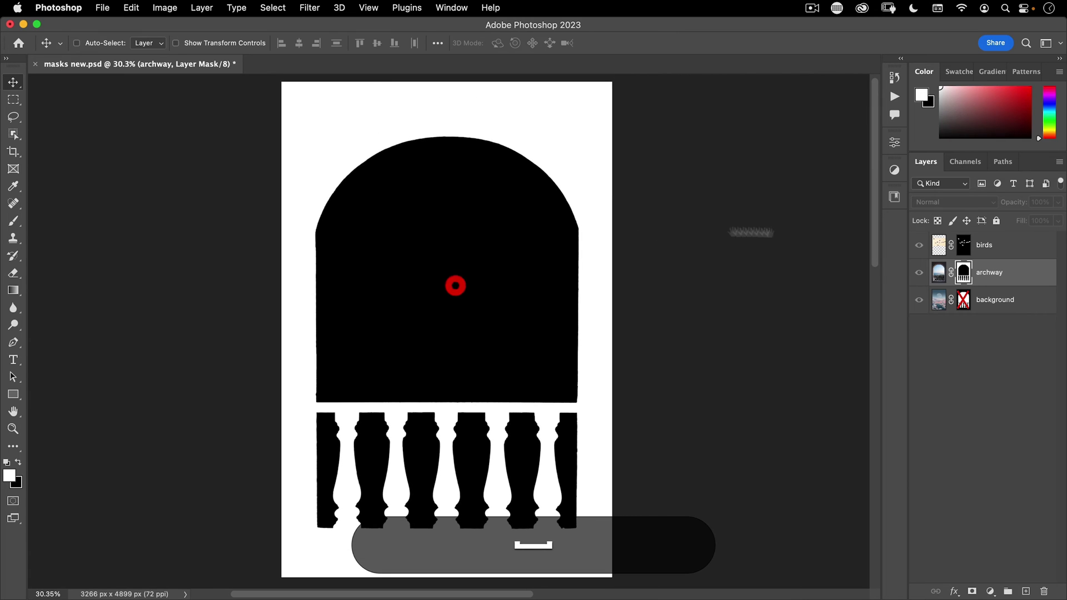
- Leave the mask-only view to show the full composite again
key(alt)
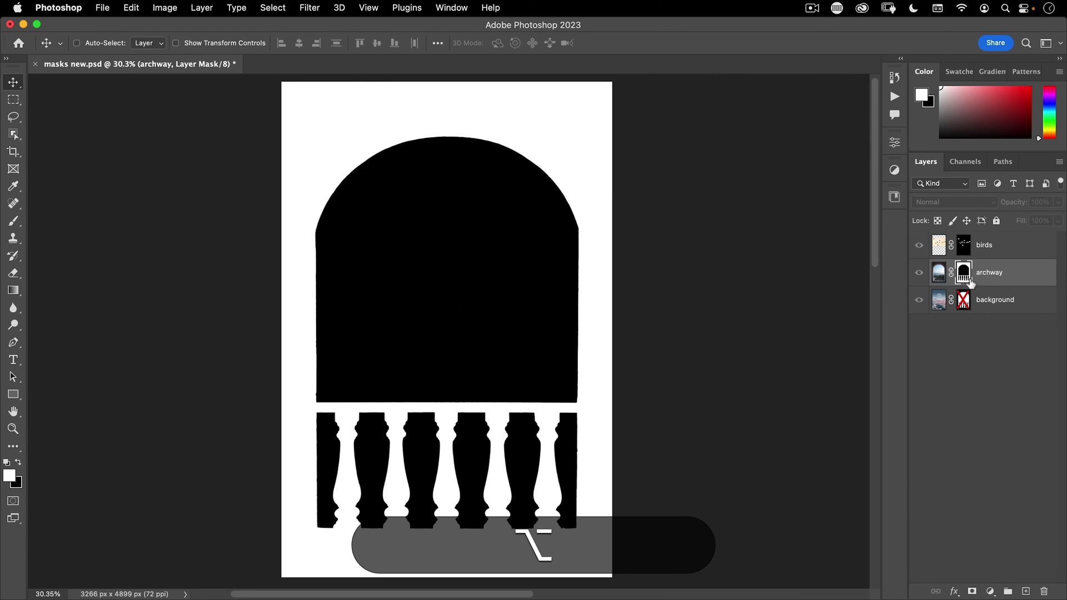
click(938, 273)
click(964, 272)
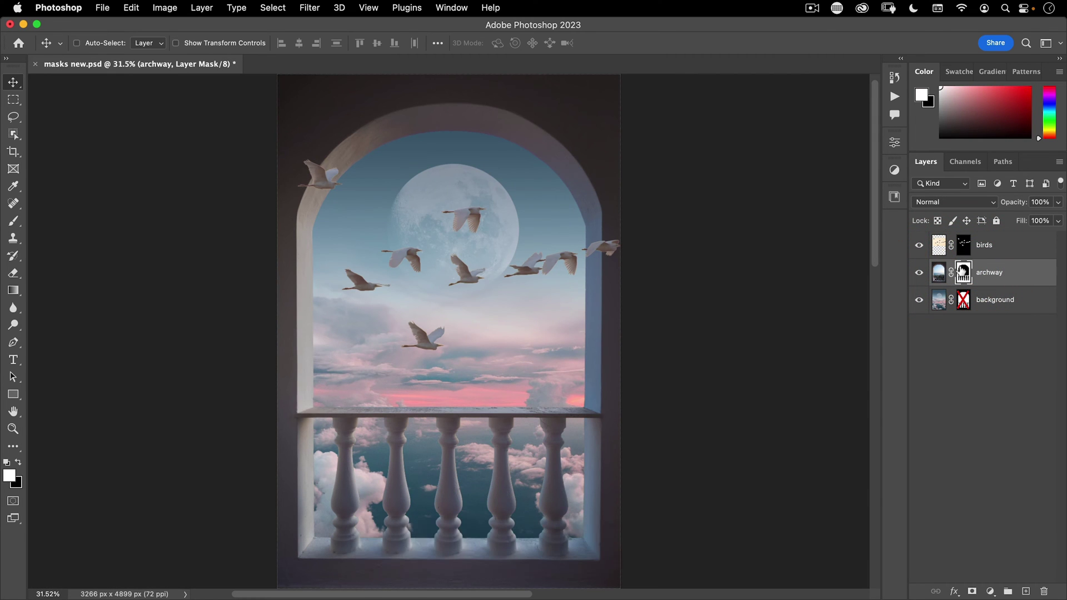
key(shift)
key(alt)
alt+shift+click(963, 272)
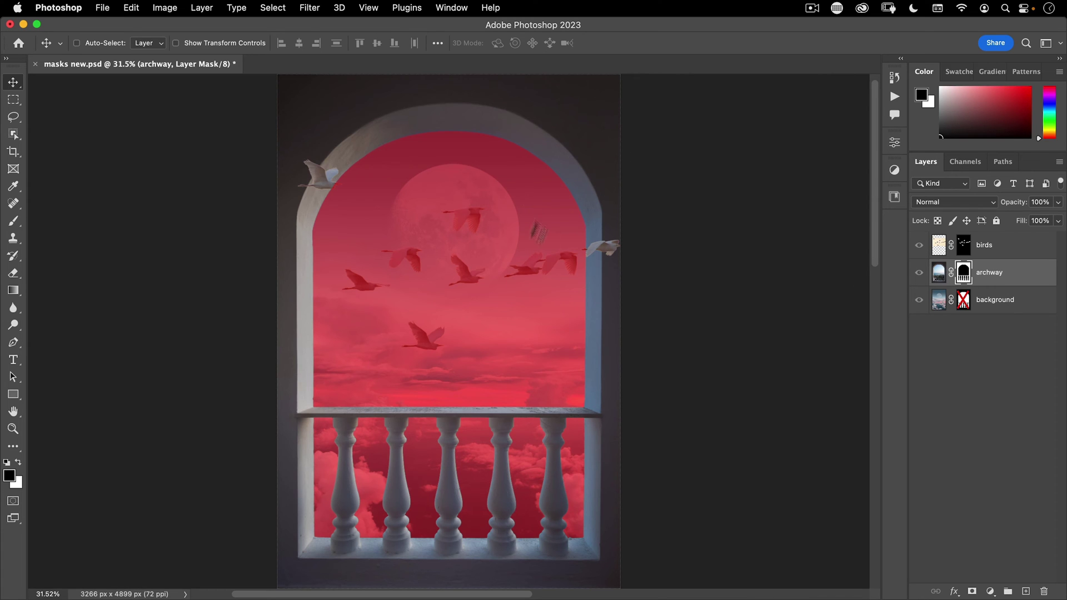
key(alt+shift)
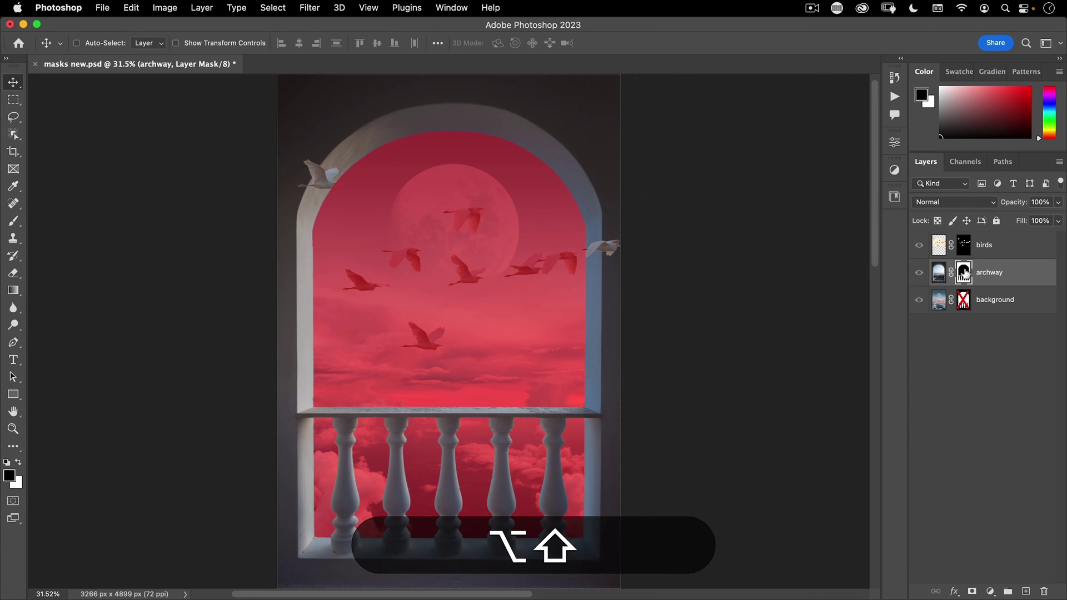
alt+shift+click(962, 272)
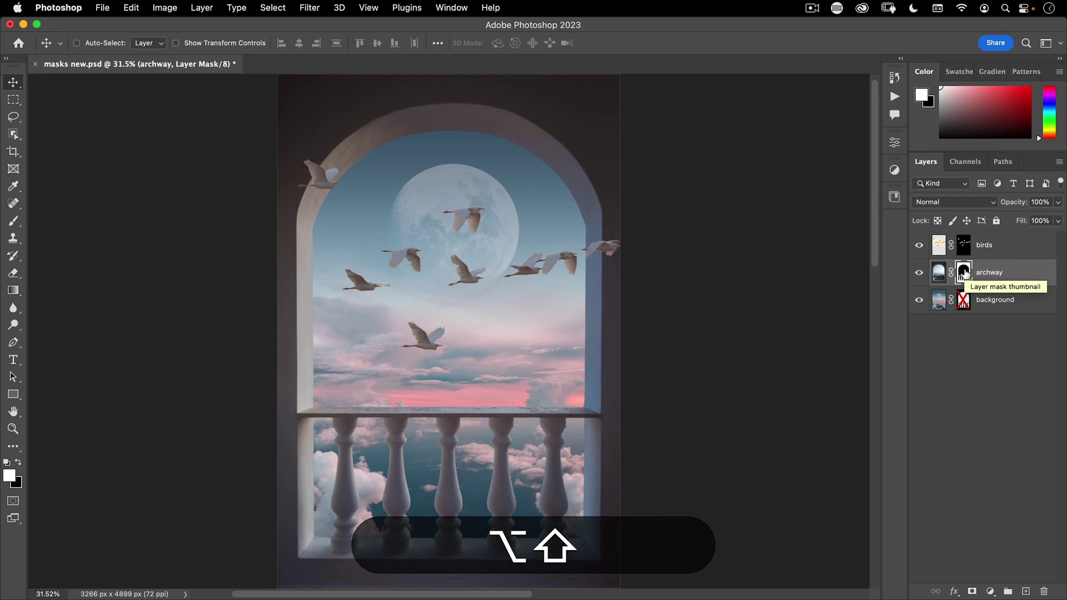
alt+shift+click(963, 271)
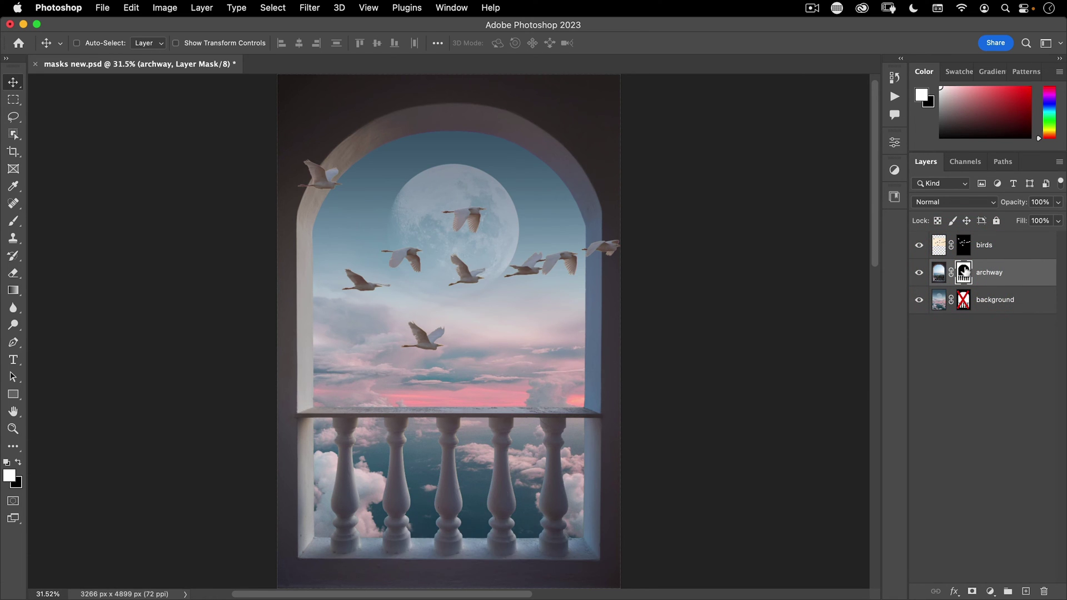
key(super)
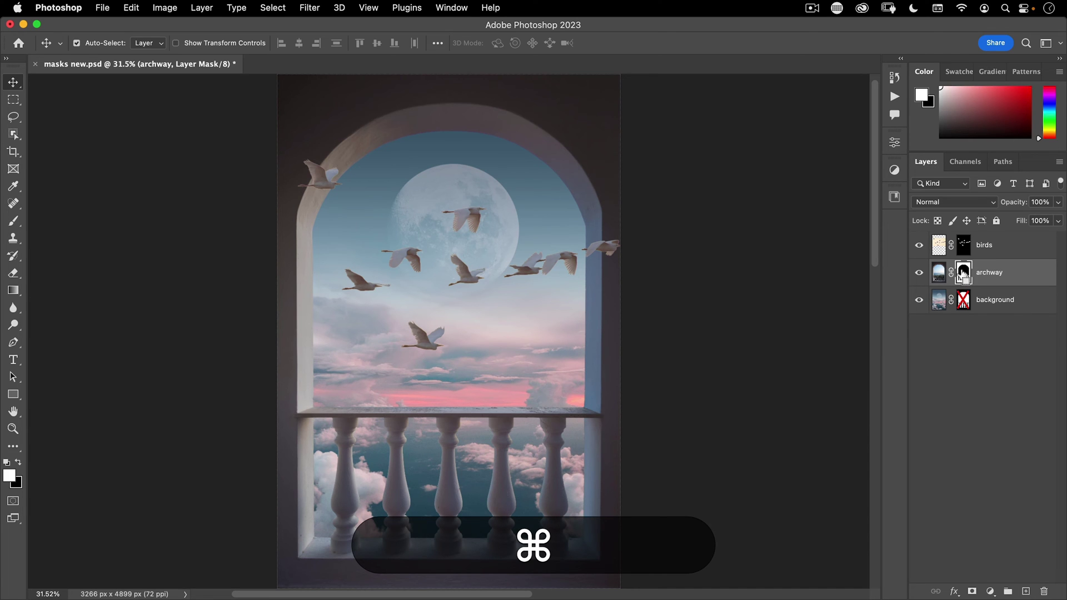
super+click(963, 274)
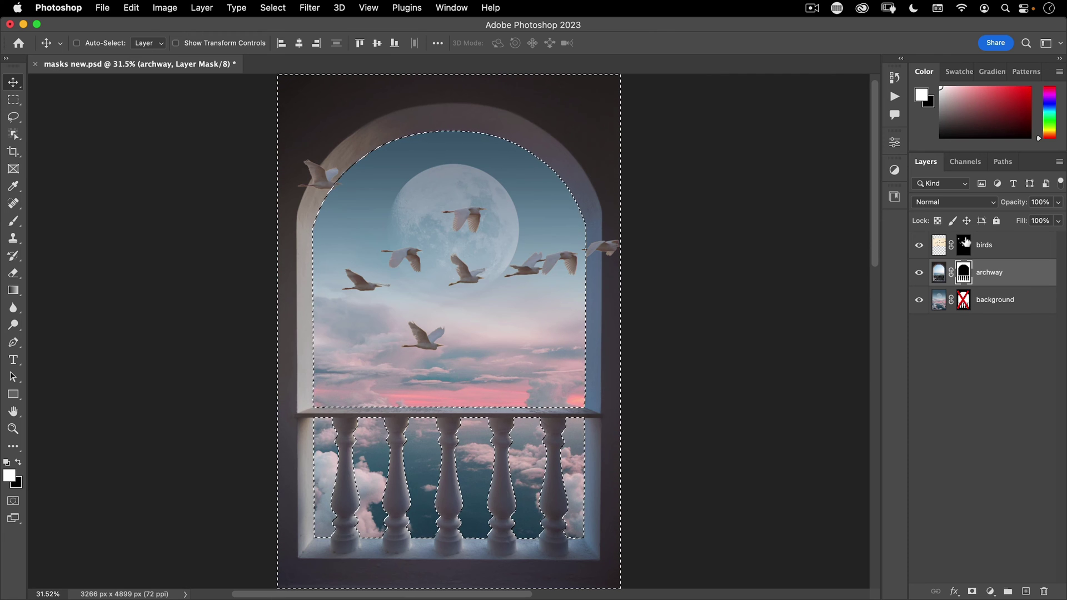
key(super)
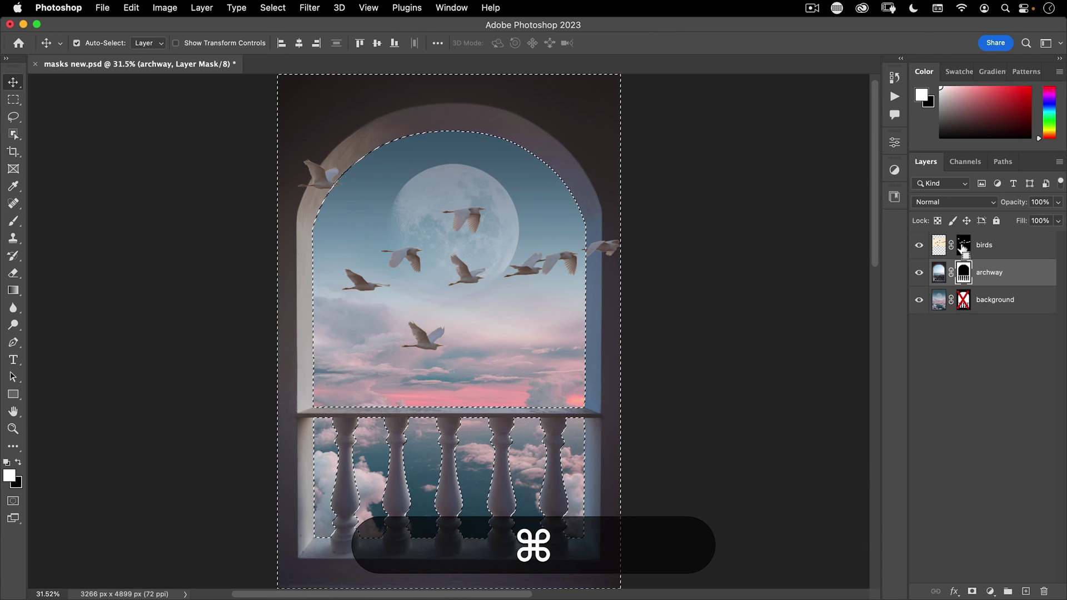
key(shift)
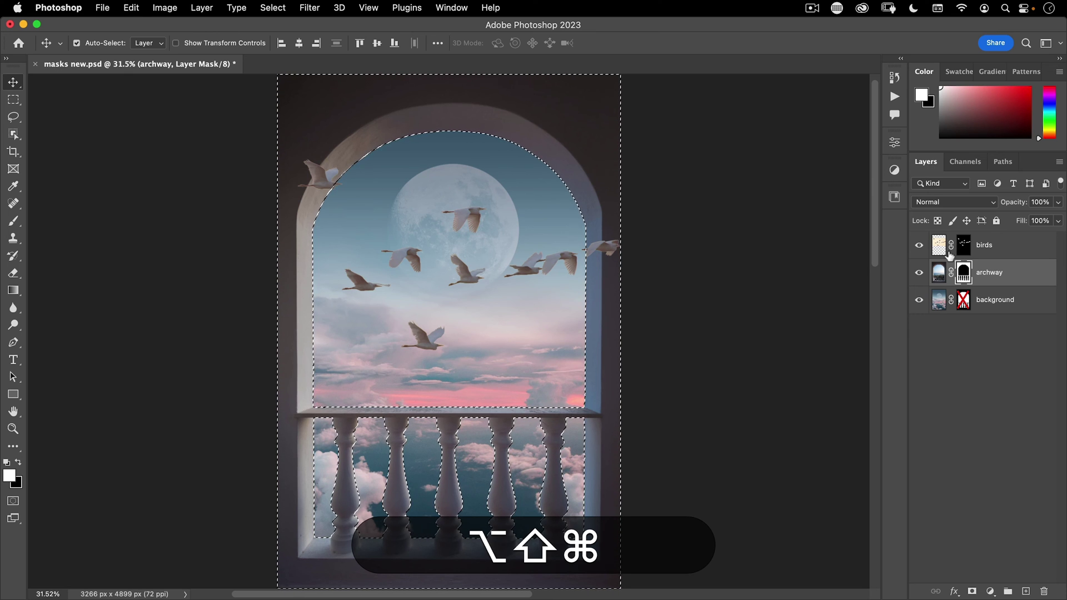
key(super+d)
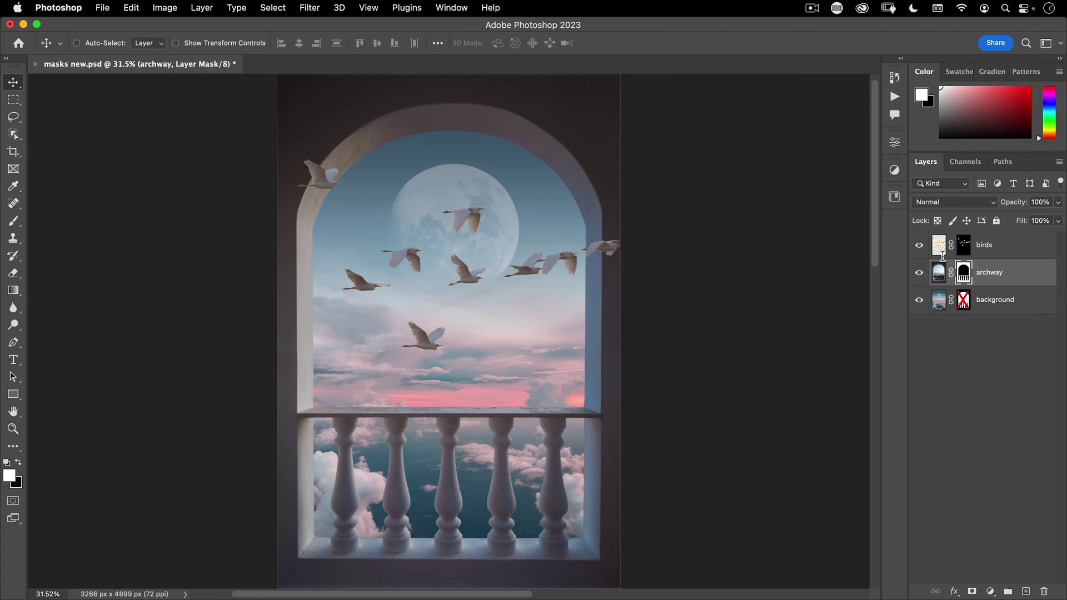
- Delete the background layer's mask
key(alt+bracketleft)
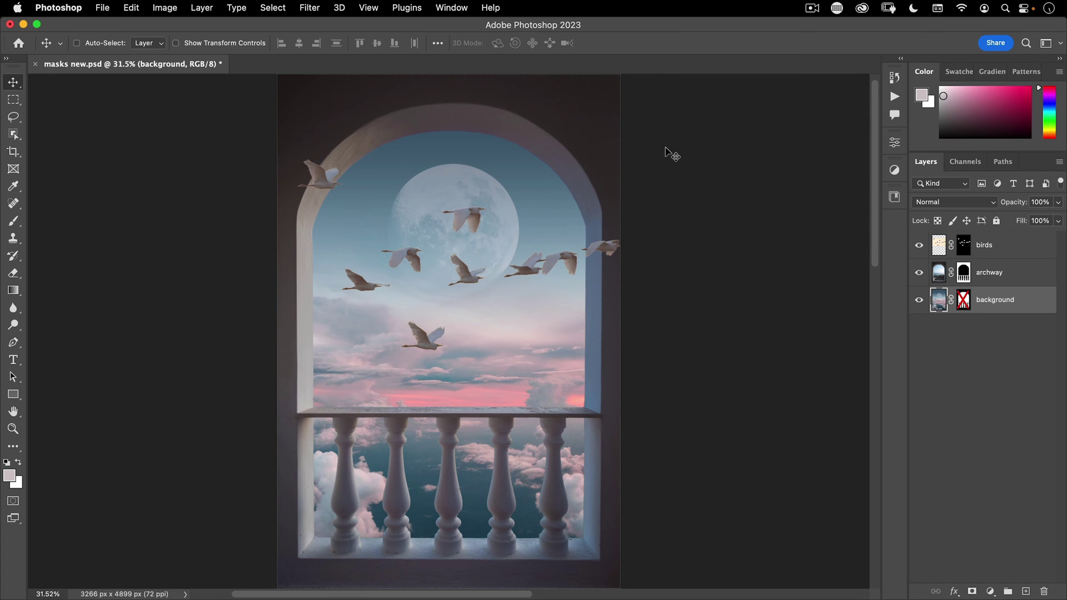
click(963, 301)
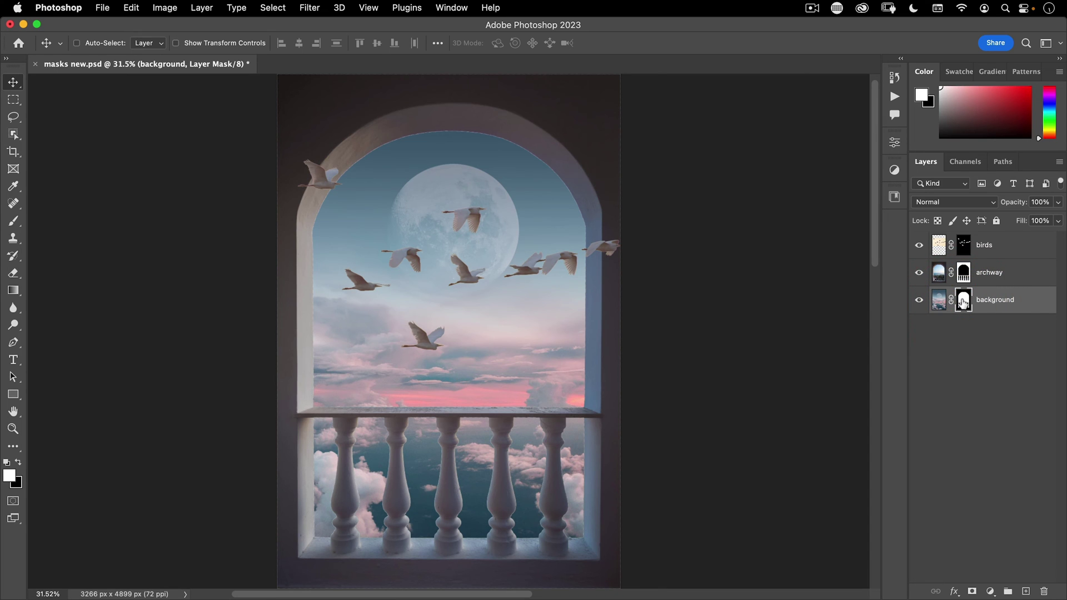
key(BackSpace)
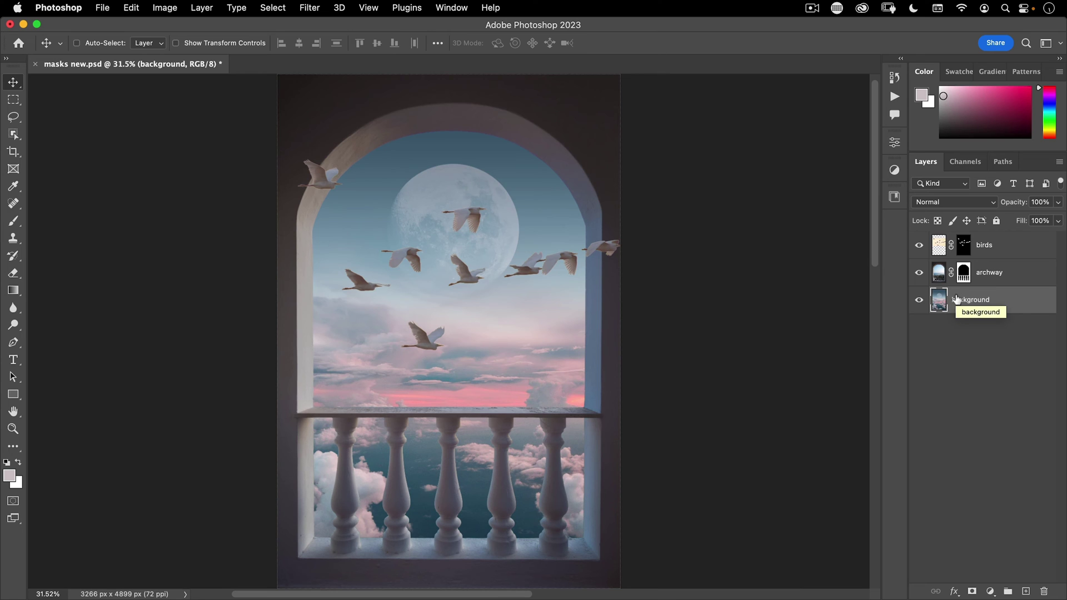
- Select the archway layer's mask and show the Channels list
click(989, 276)
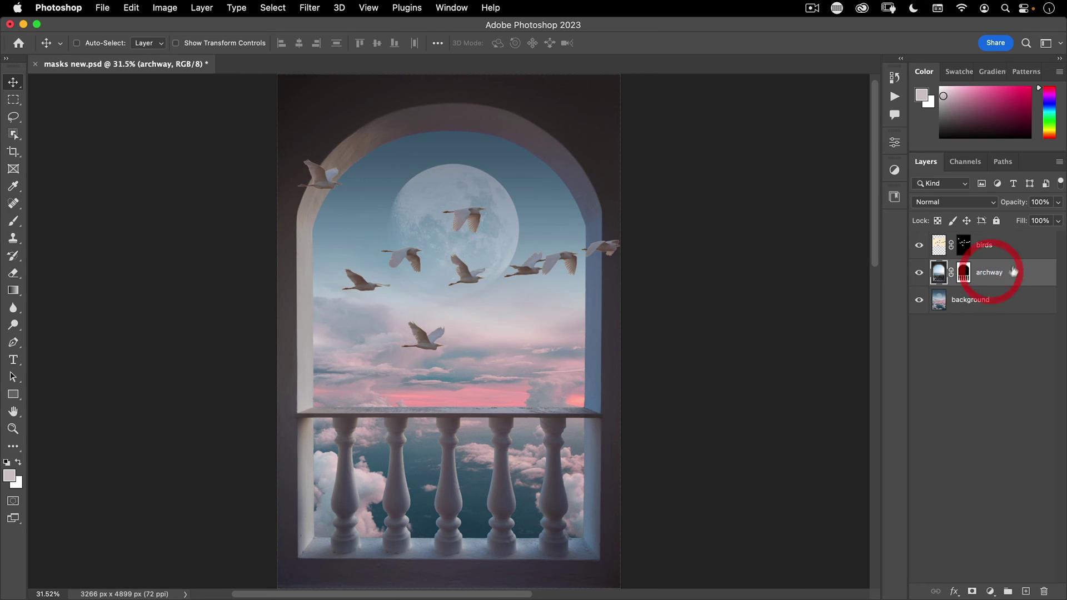
click(963, 272)
click(967, 161)
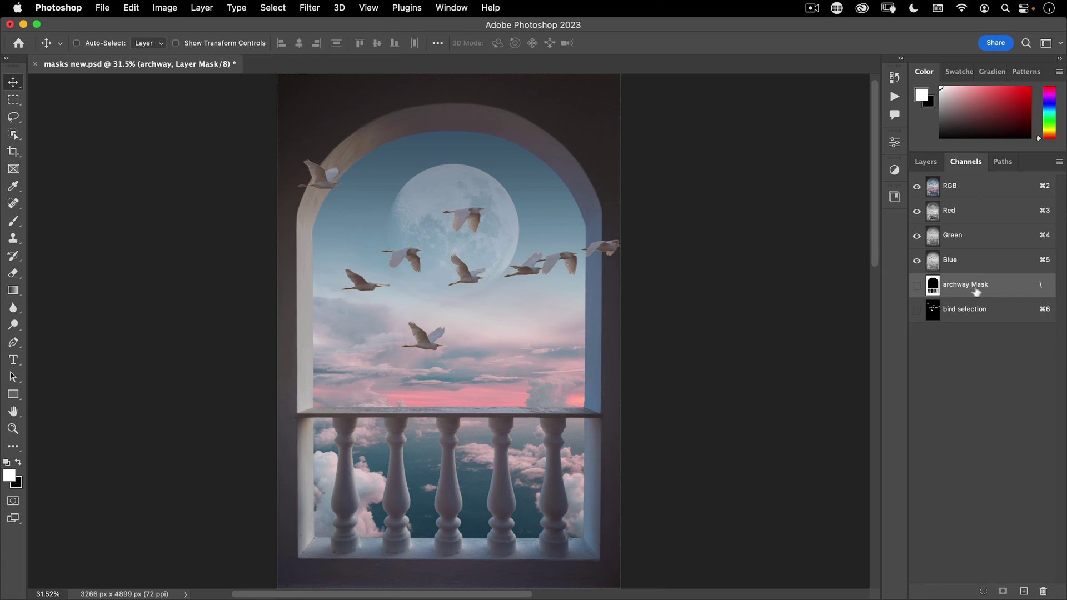
- Duplicate the archway Mask channel and name it 'archway selection'
drag(967, 286, 1022, 590)
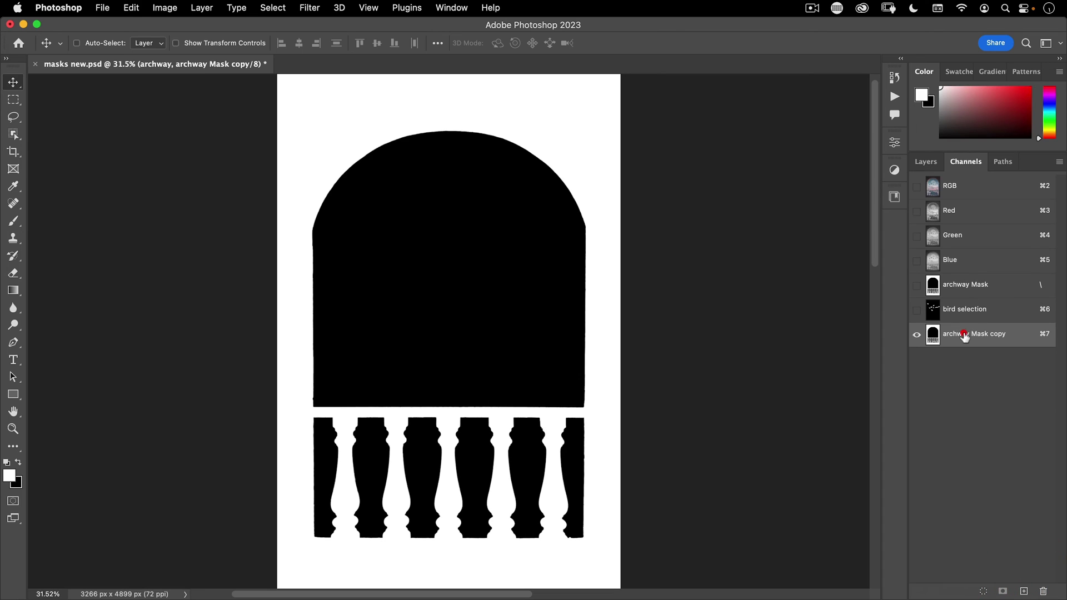
double_click(963, 334)
key(alt+shift+Left)
key(alt+shift+Left)
text(selection)
key(Return)
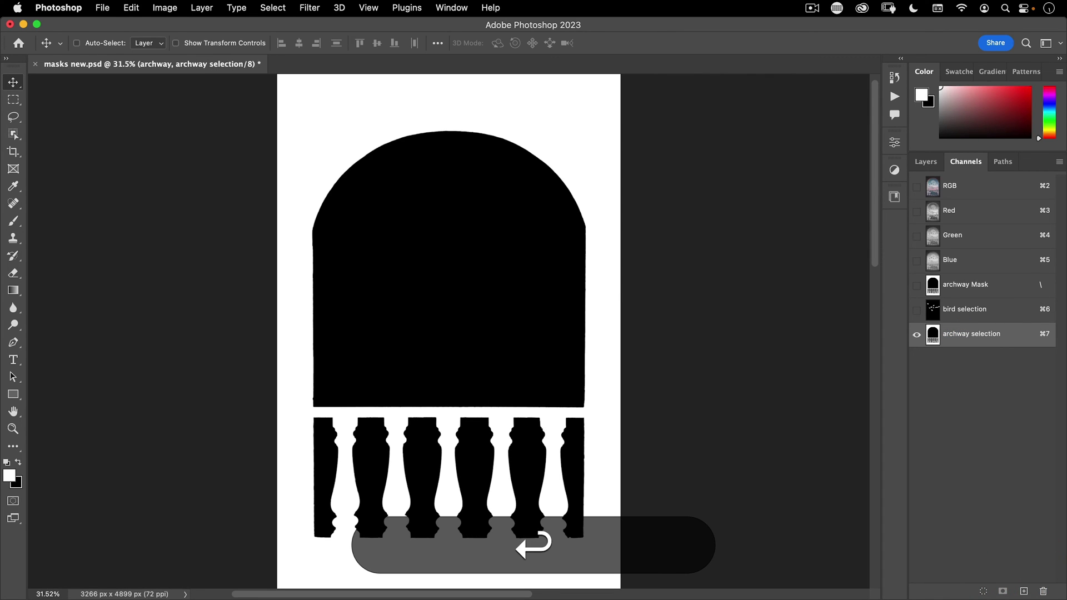
- Back in Layers, delete the archway layer's mask
click(959, 186)
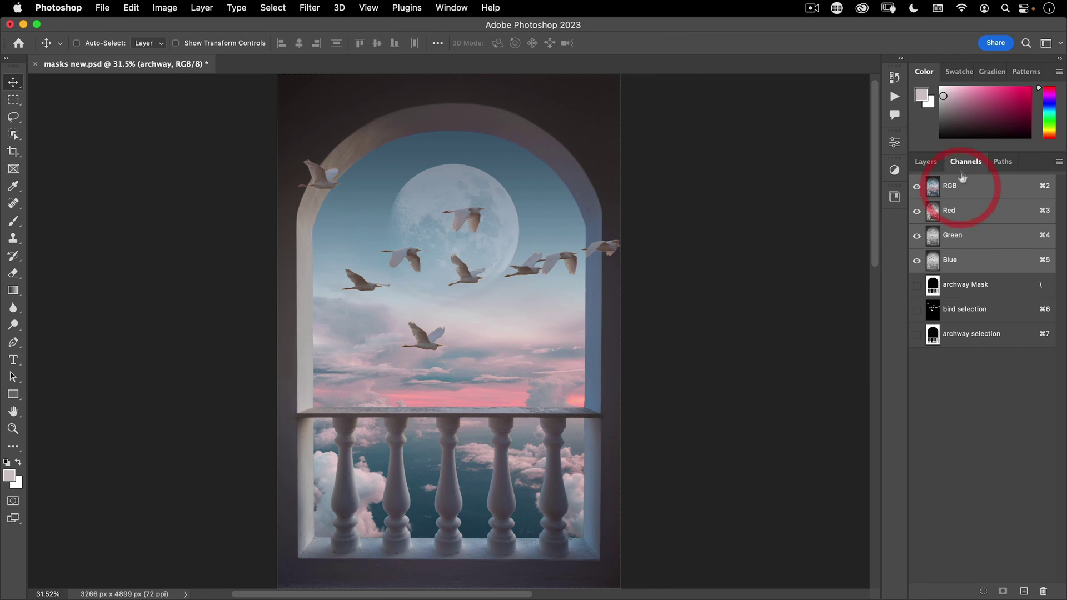
click(925, 161)
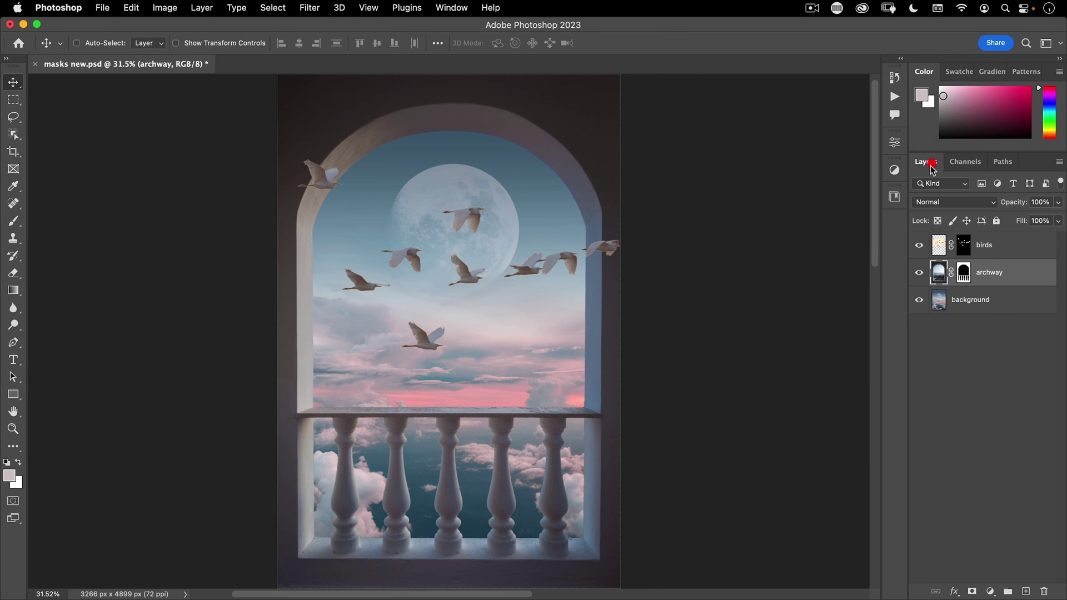
right_click(963, 272)
click(913, 298)
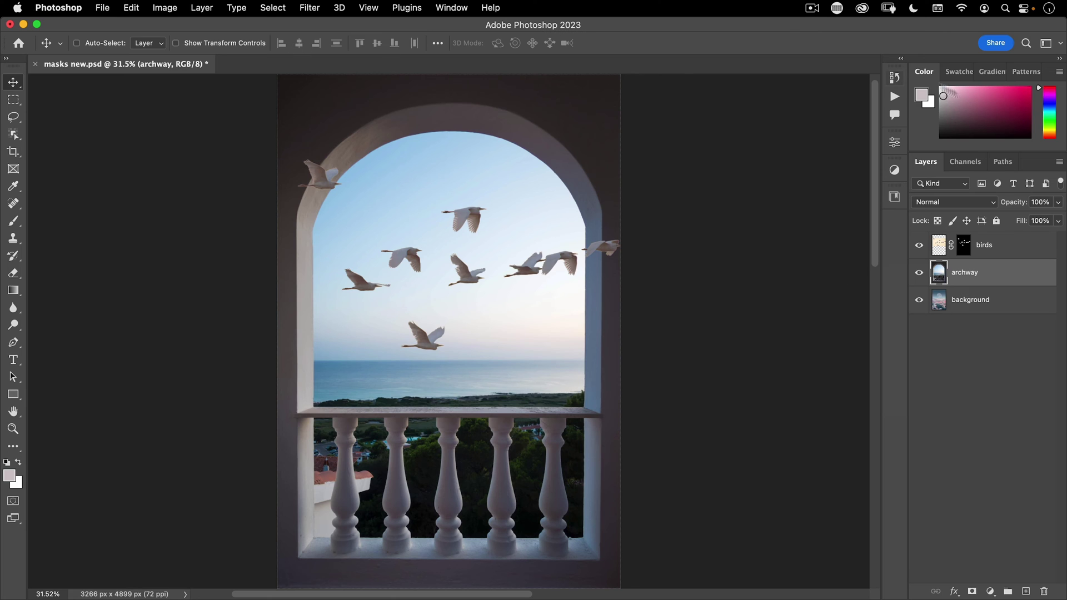
- Load the 'archway selection' channel and add it as a mask on the archway layer
click(966, 162)
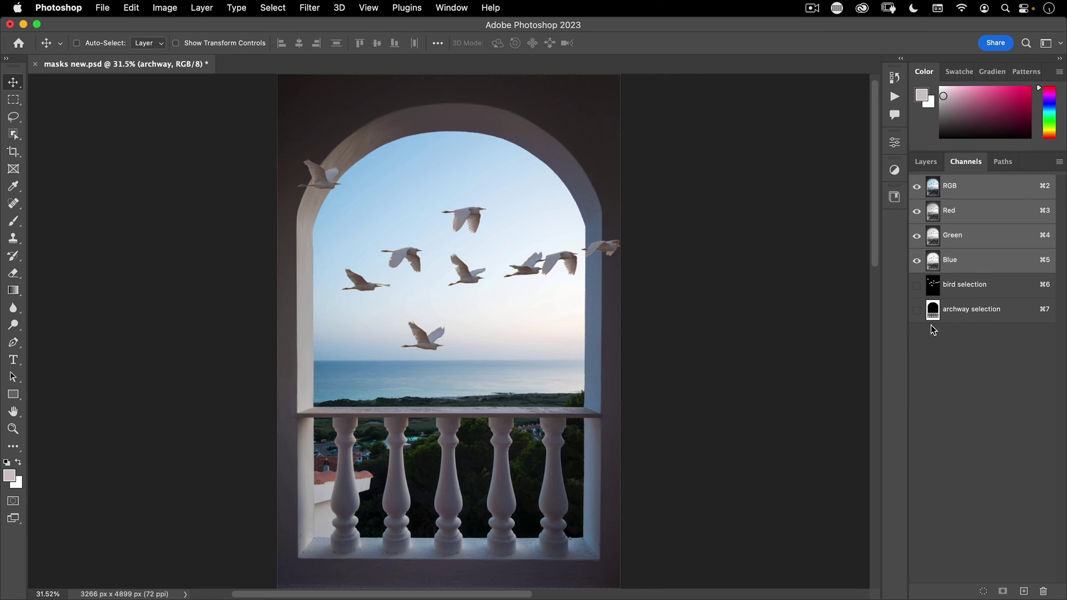
key(super)
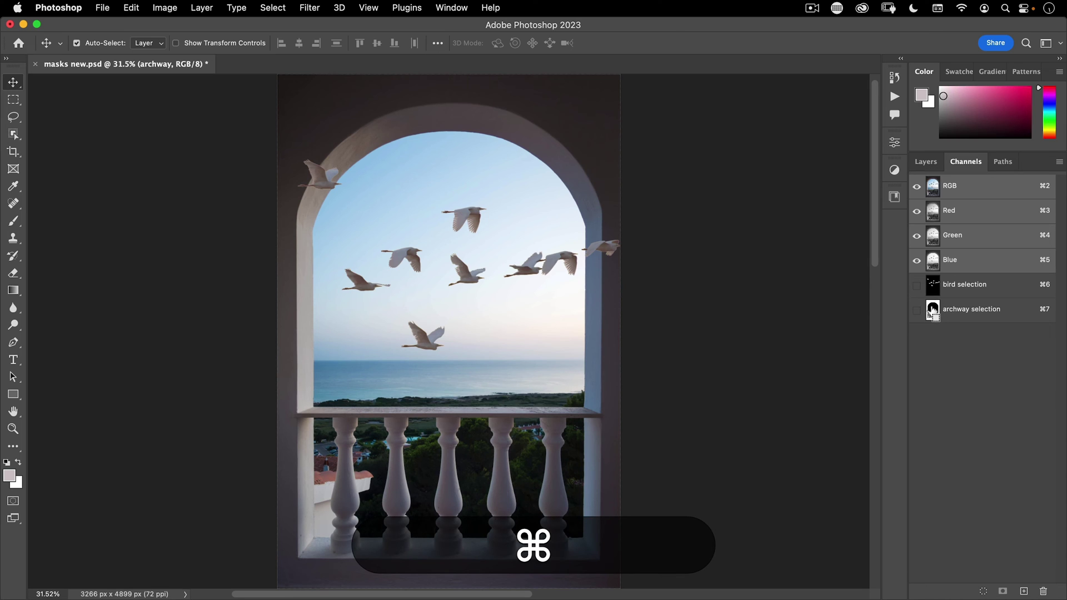
click(926, 161)
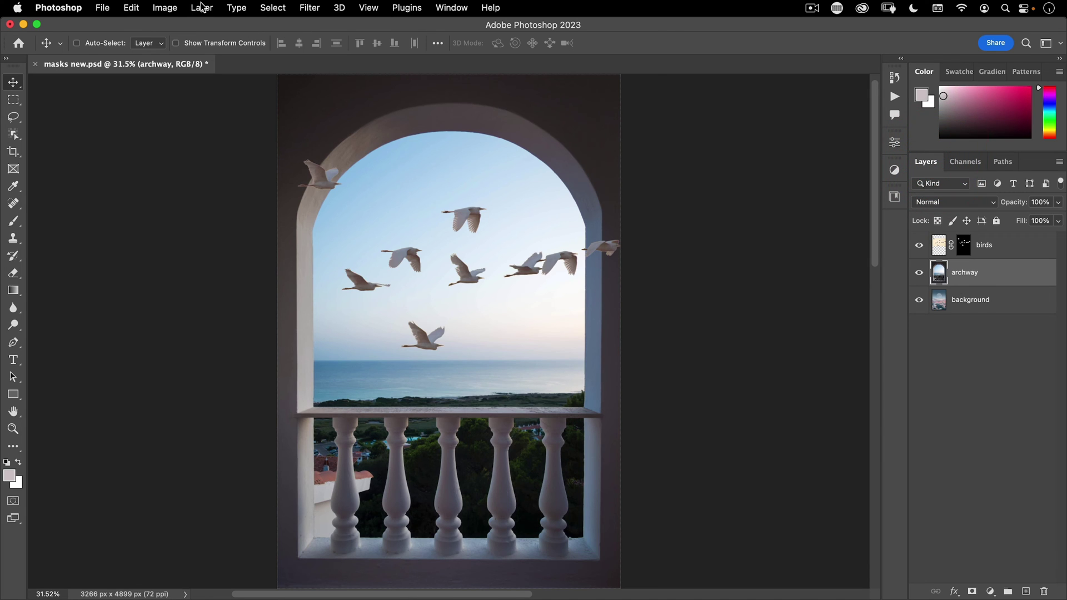
click(266, 10)
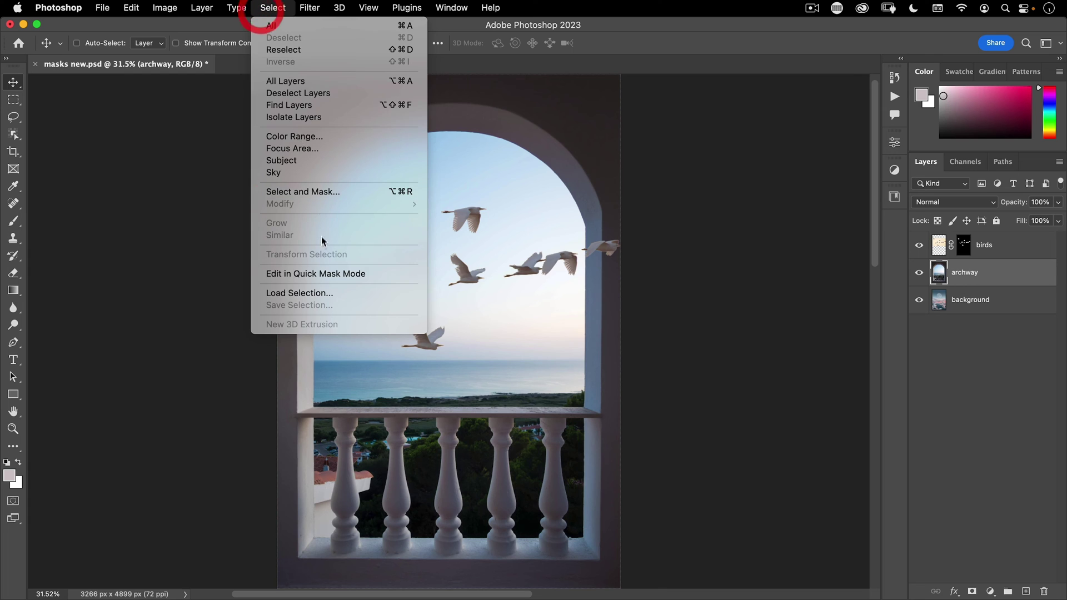
click(321, 290)
click(467, 266)
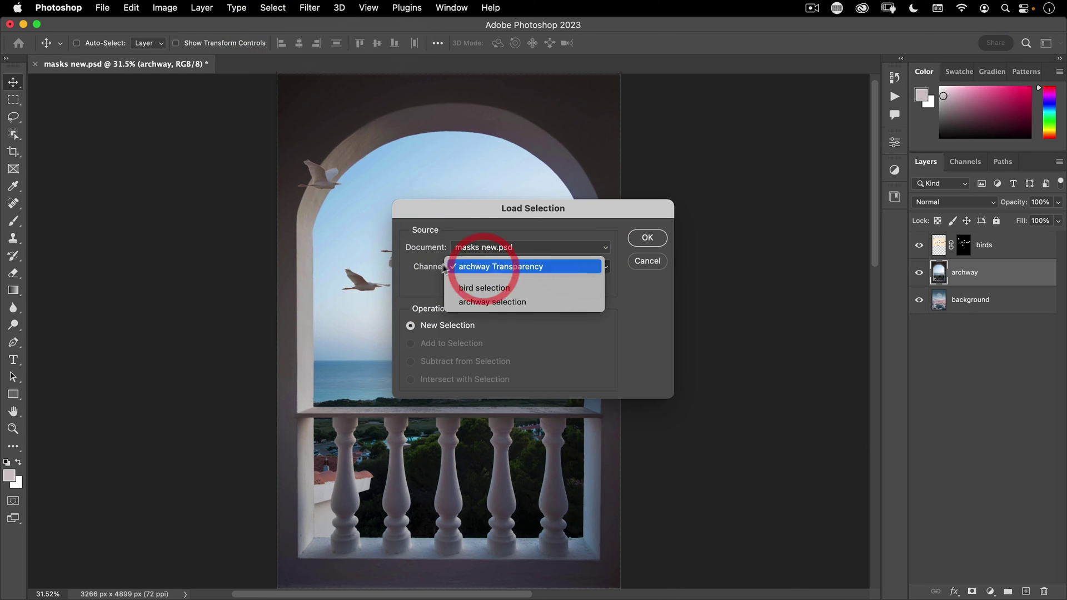
click(518, 303)
click(643, 240)
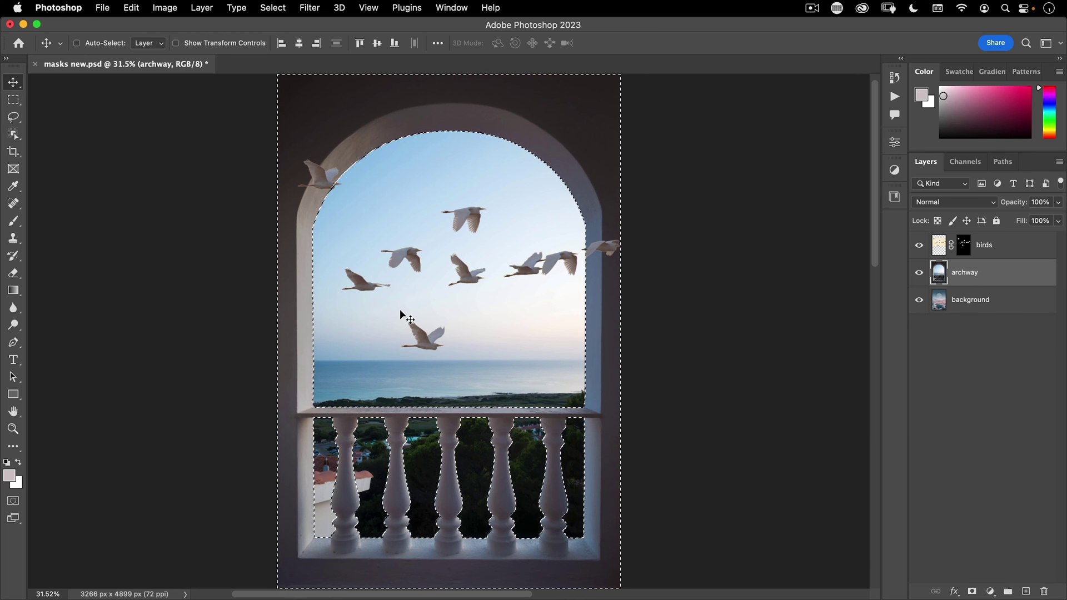
key(alt+shift+super+m)
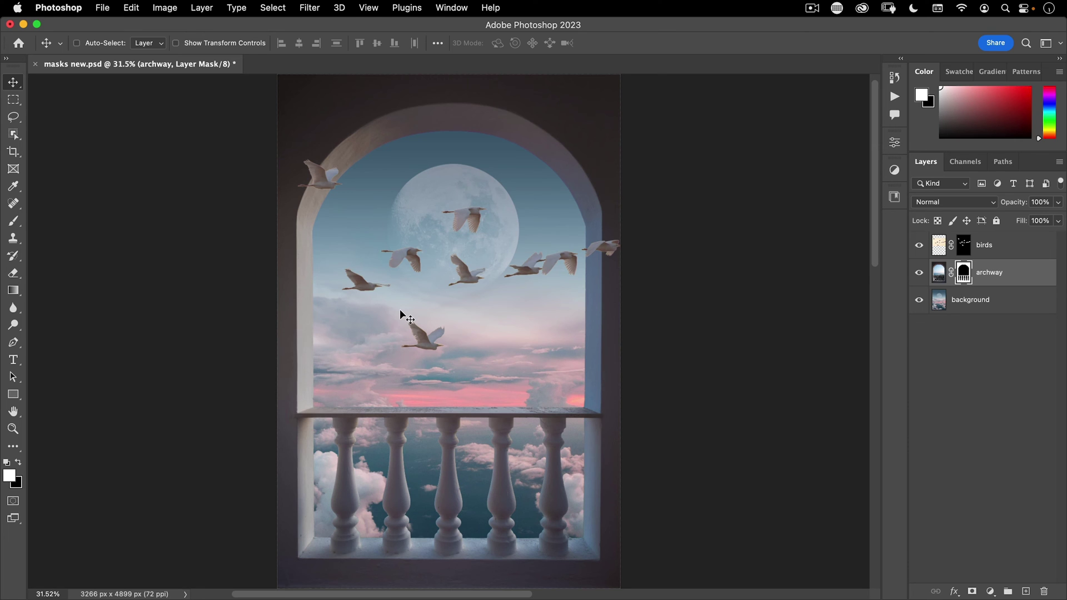
click(939, 272)
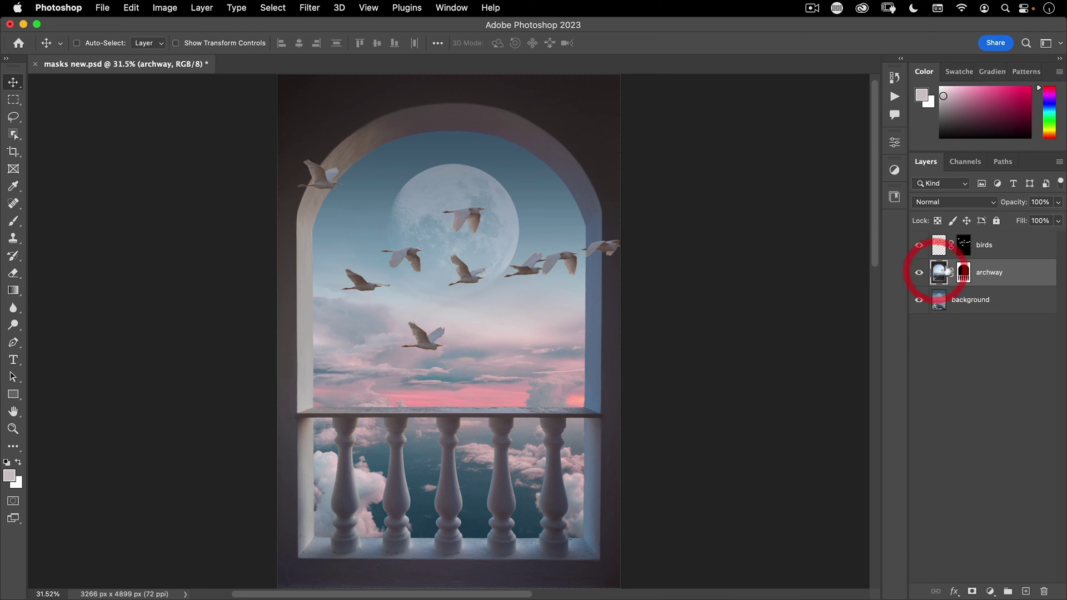
click(958, 274)
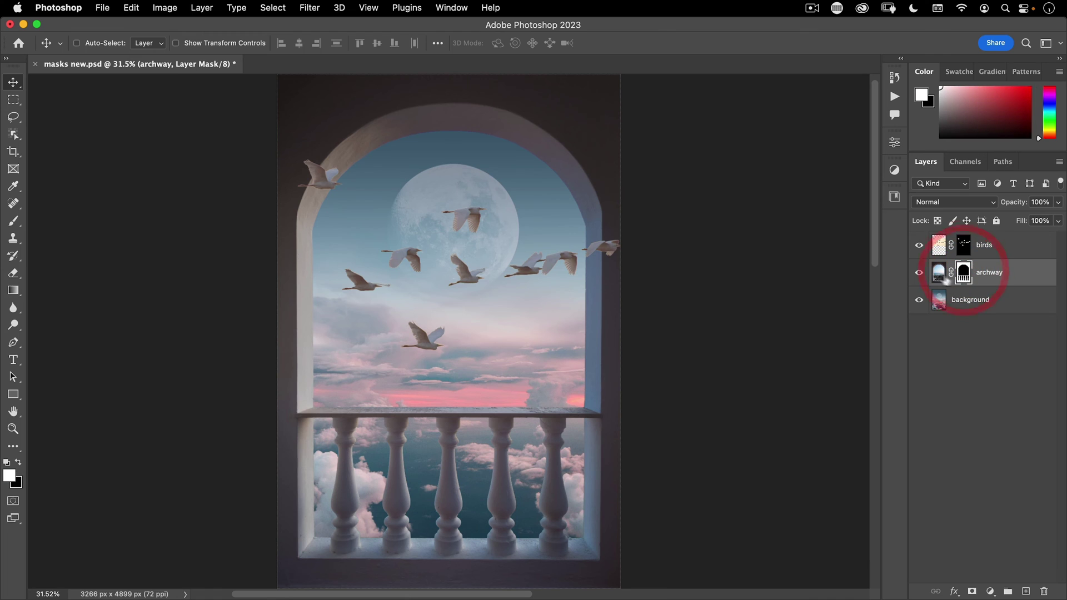
click(938, 272)
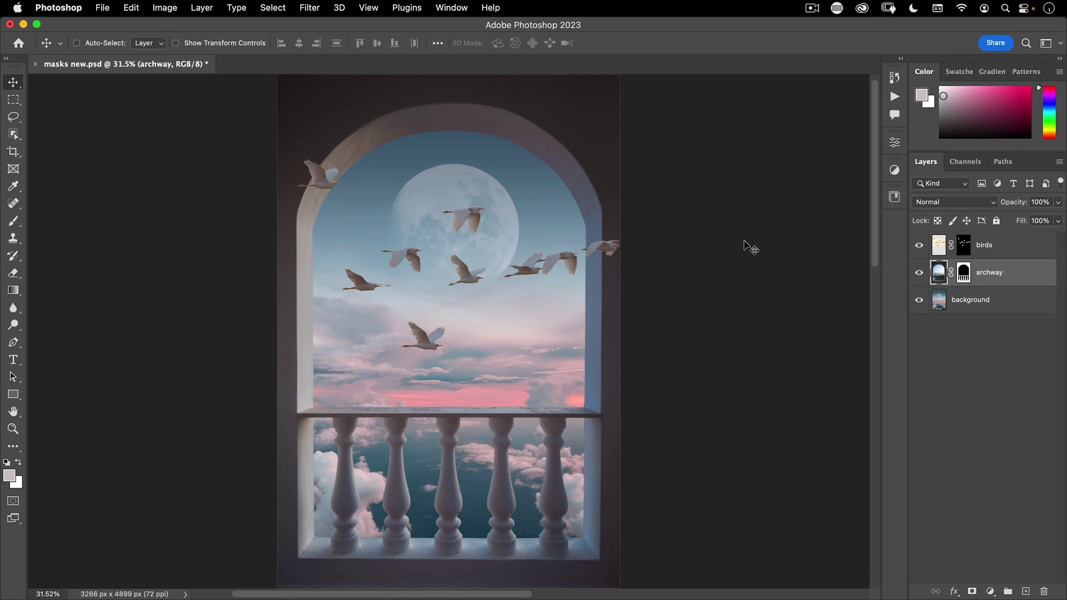
key(super)
key(super+backslash)
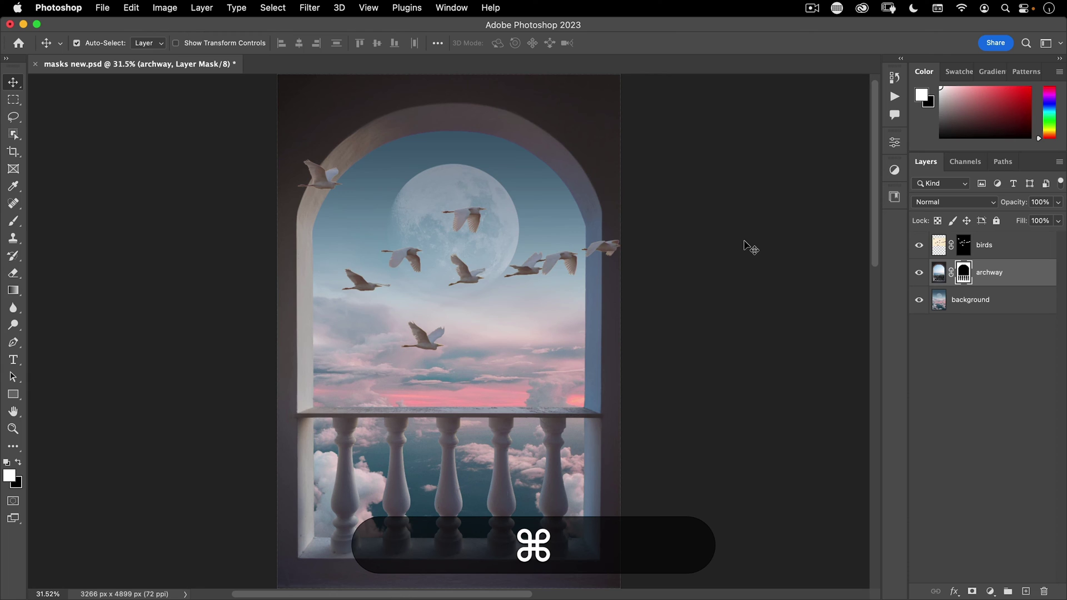
key(super+2)
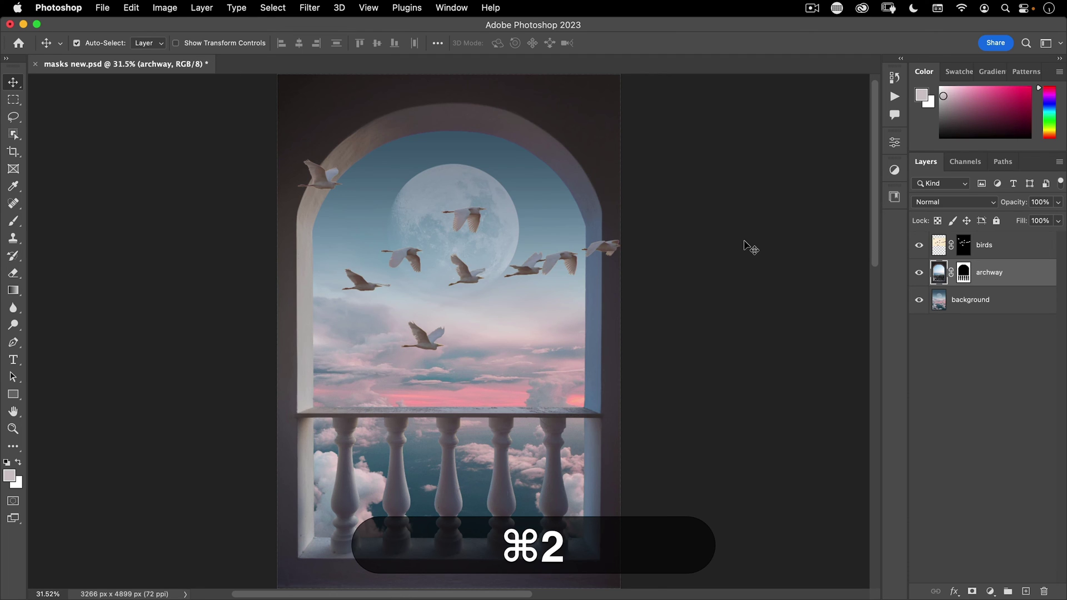
key(super+backslash)
key(super+2)
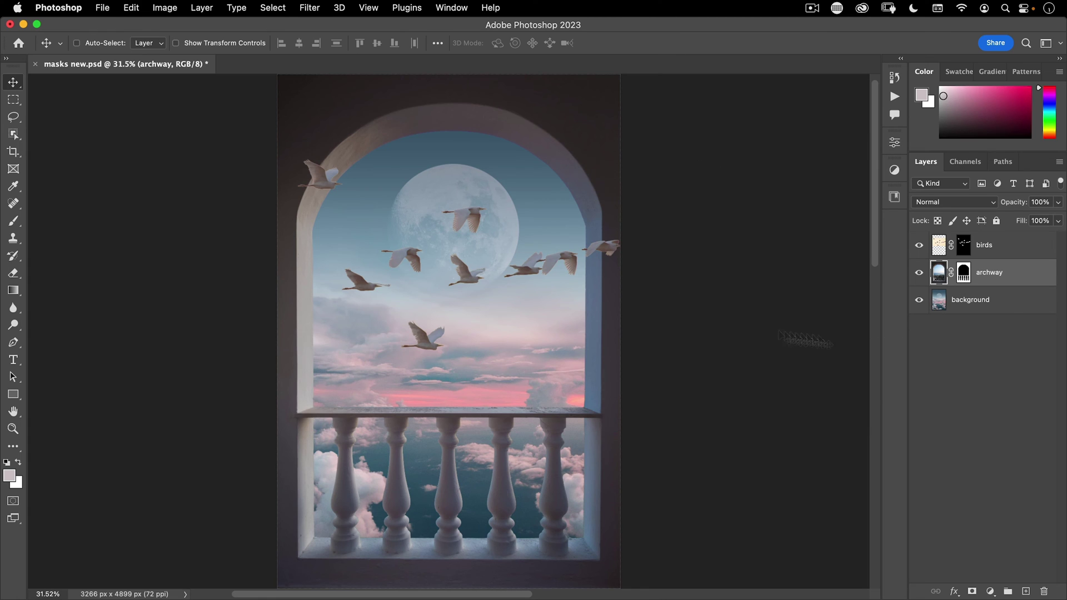
- Move the birds layer below the archway and replace its mask with an inverted archway mask
click(1009, 248)
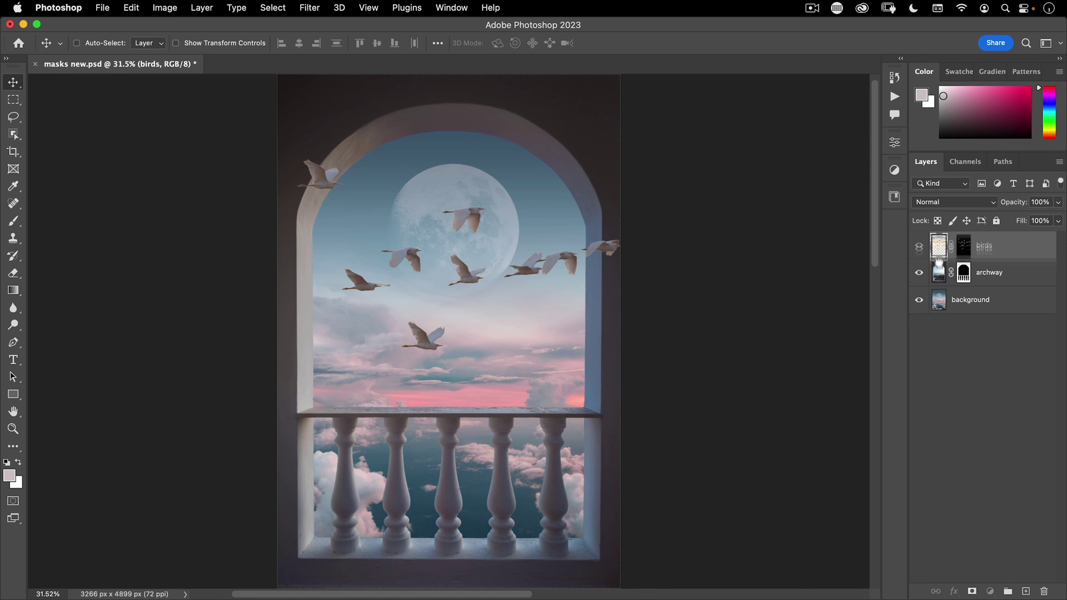
mouse_move(939, 246)
mouse_down()
mouse_move(940, 294)
mouse_move(939, 239)
mouse_up()
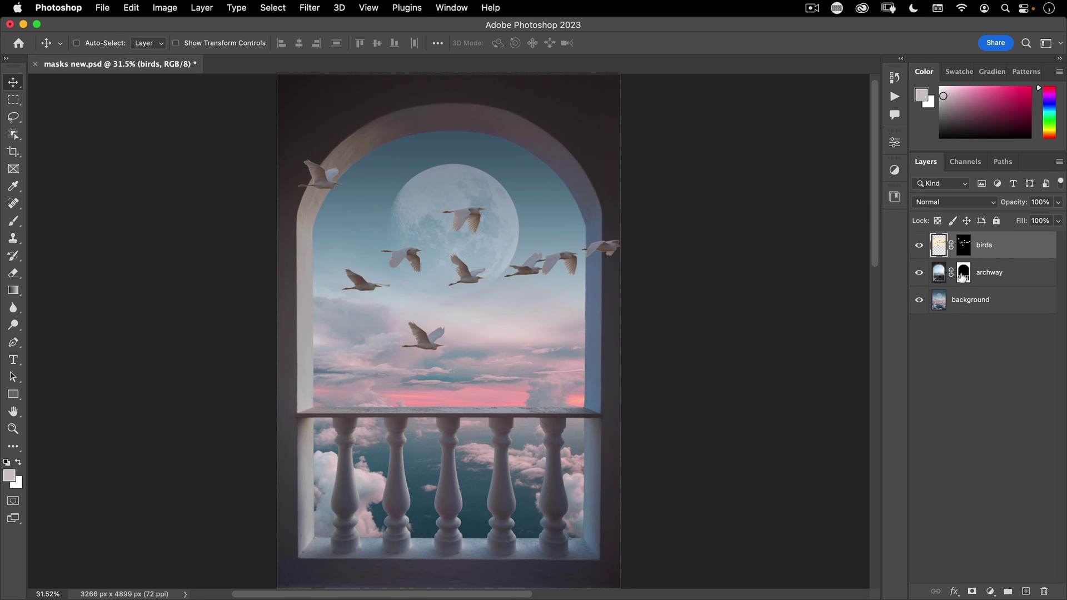
drag(963, 275, 963, 245)
click(554, 224)
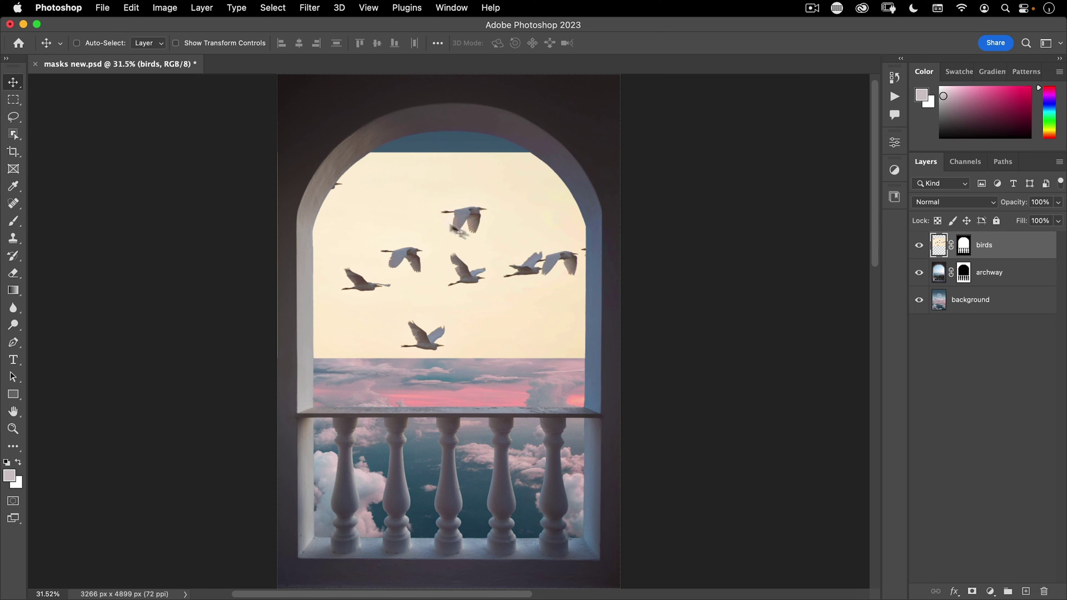
- Undo the mask replacement, then fill the birds mask from the archway selection and deselect
key(super+z)
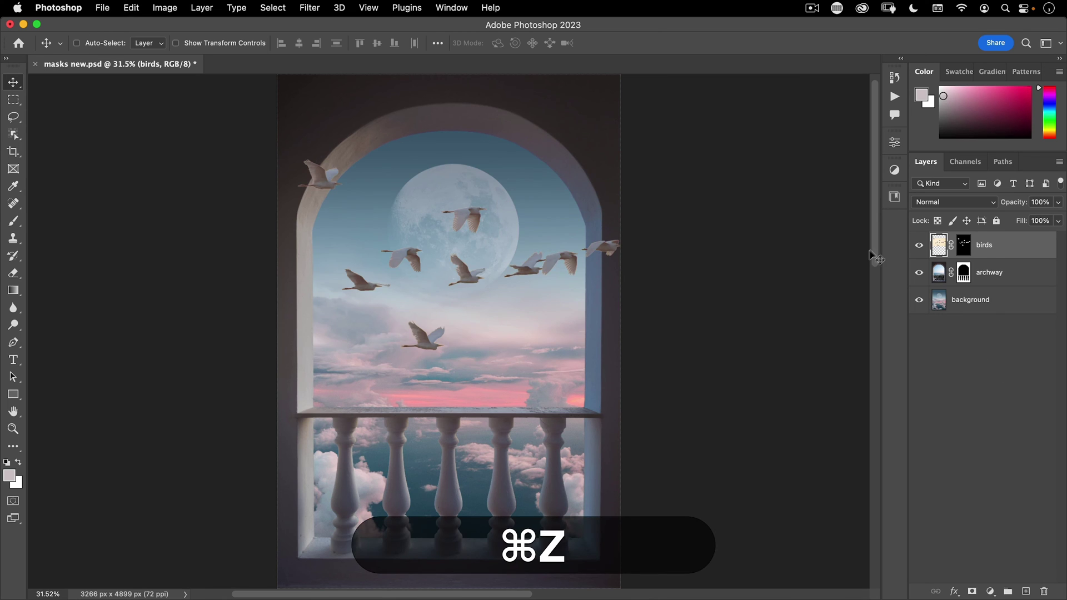
key(super)
super+click(962, 275)
click(964, 248)
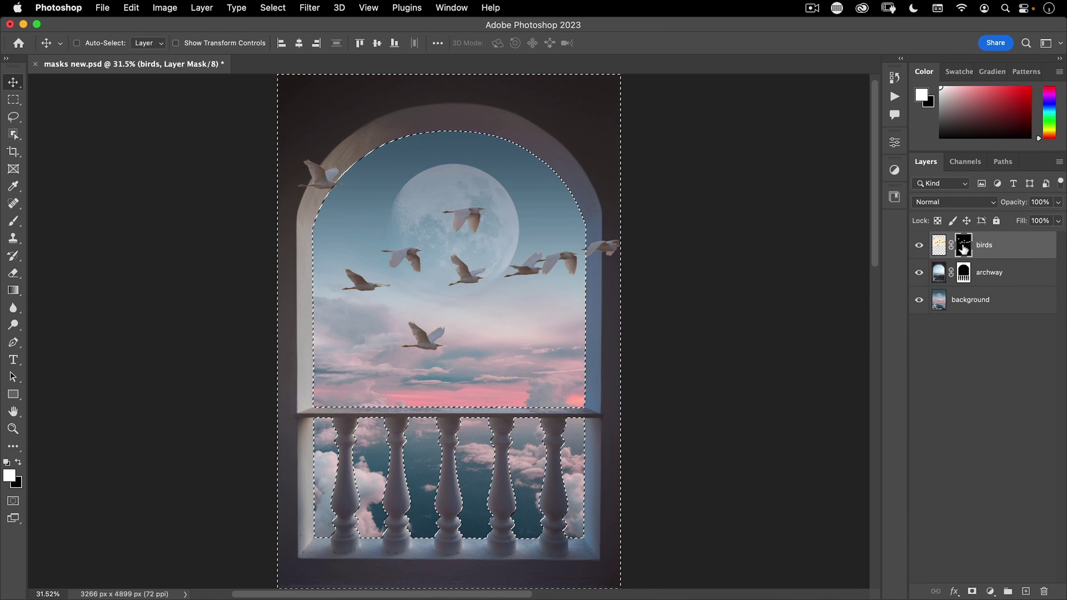
key(super+BackSpace)
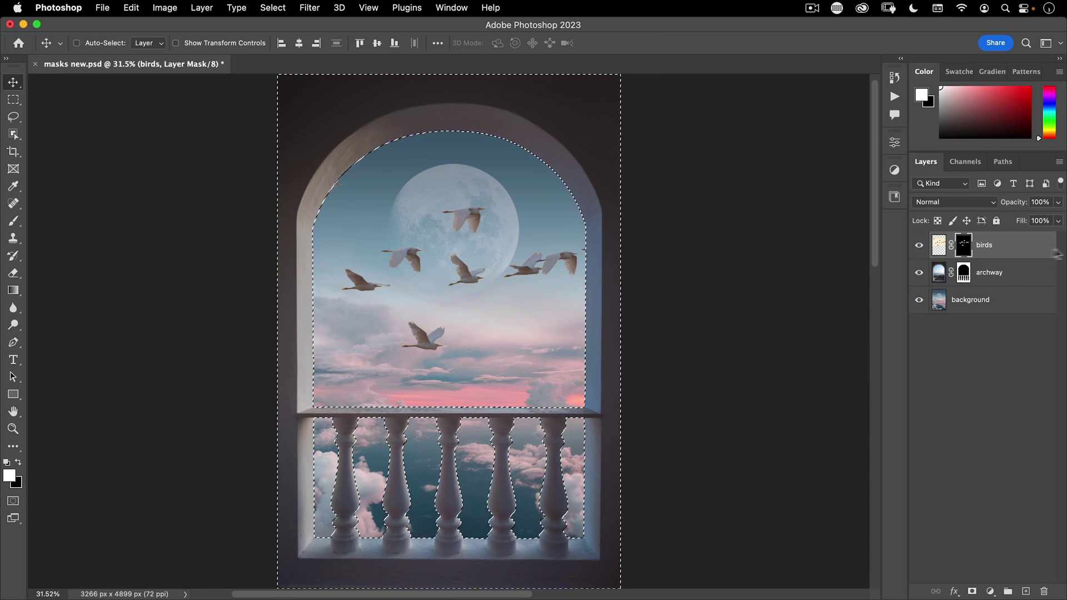
key(super+d)
- Try shifting the birds left and down, then undo those changes and deselect
drag(556, 278, 477, 291)
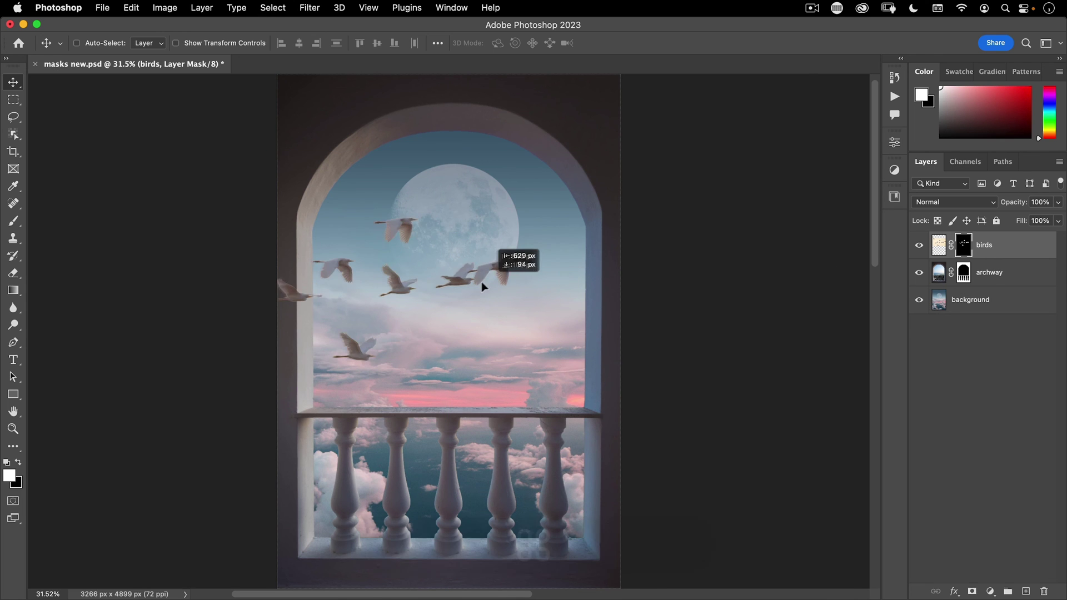
drag(379, 281, 378, 289)
key(super+z)
key(super+z)
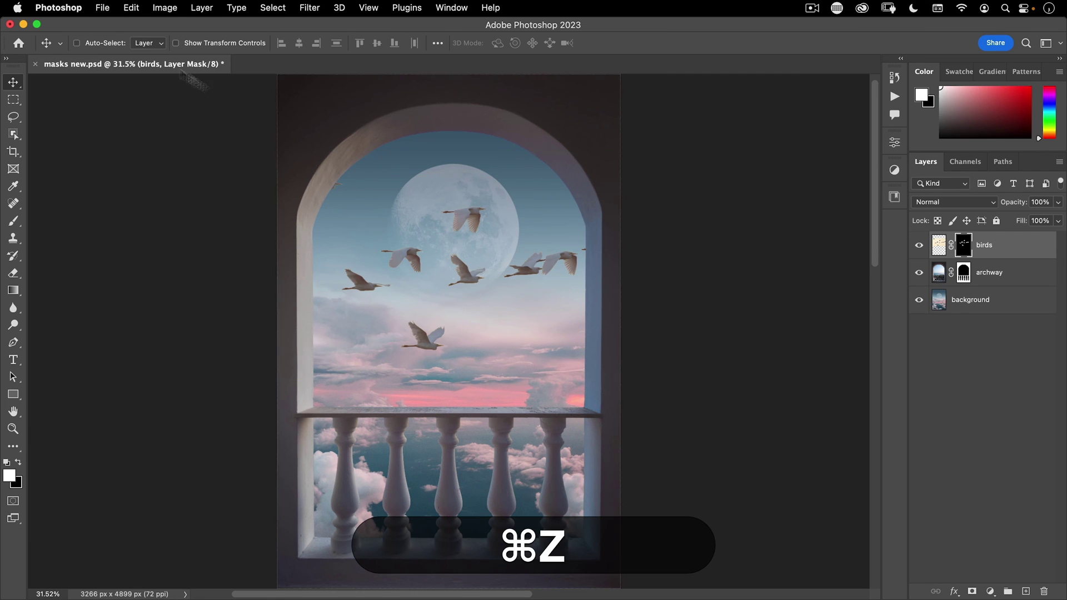
key(super+z)
key(super+z)
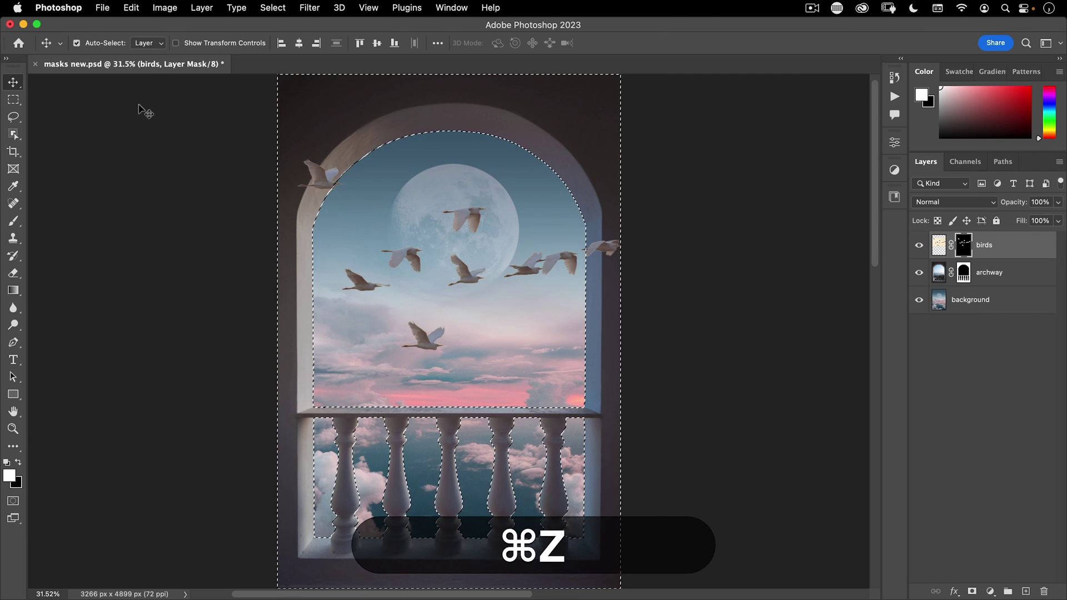
key(super+d)
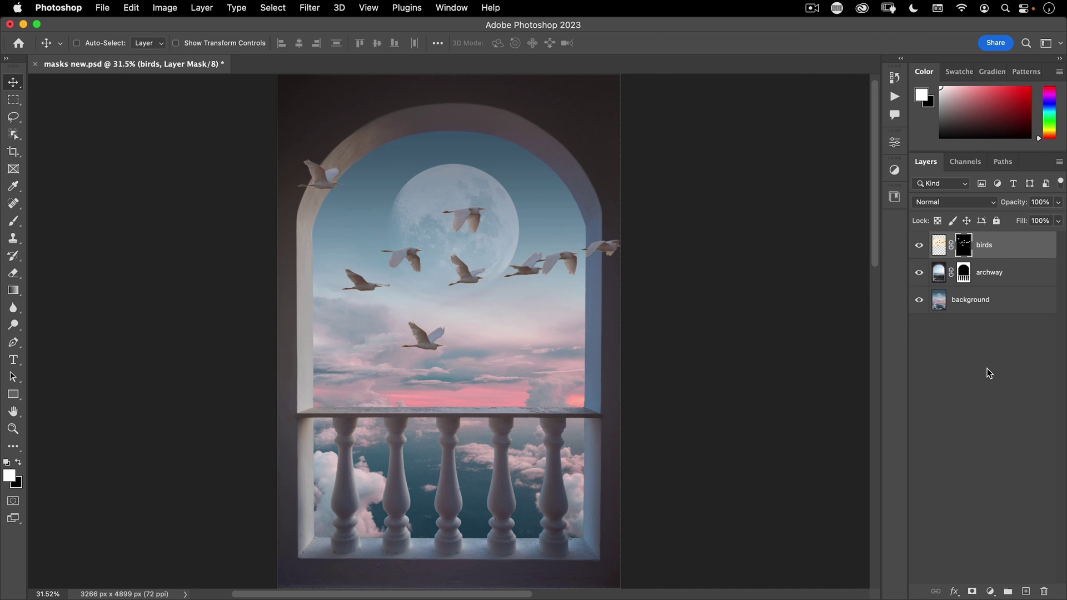
- Group the birds into Group 1 and give it an inverted copy of the archway mask
key(super+g)
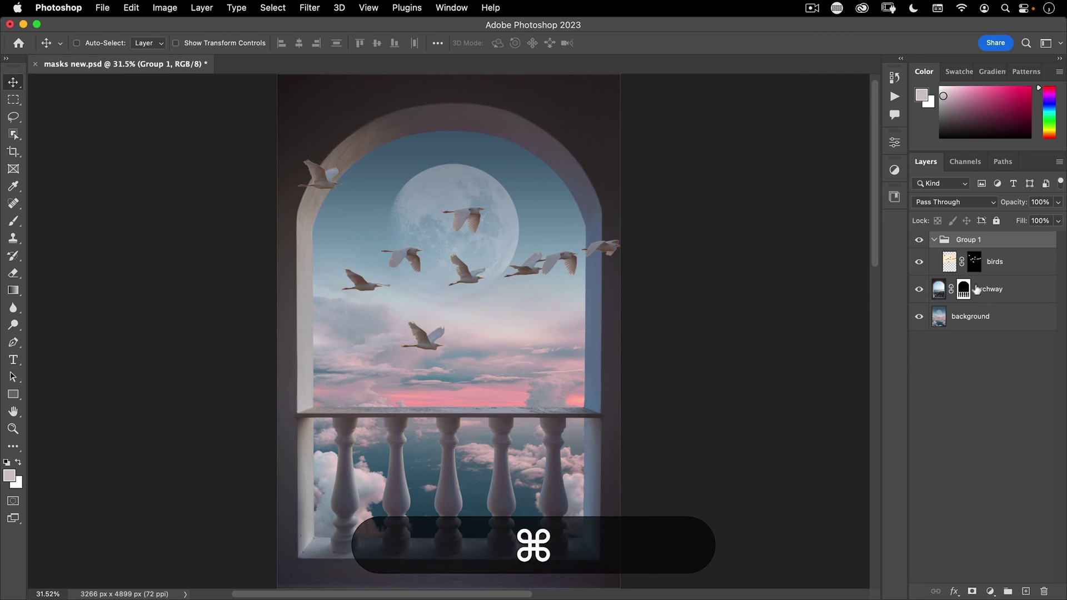
drag(963, 290, 966, 244)
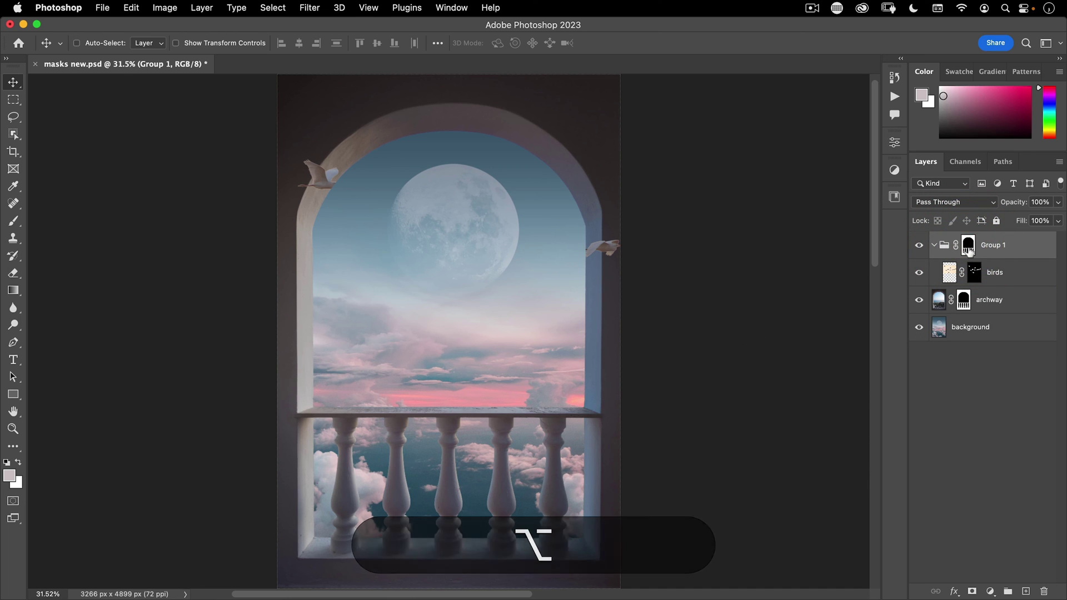
key(super+z)
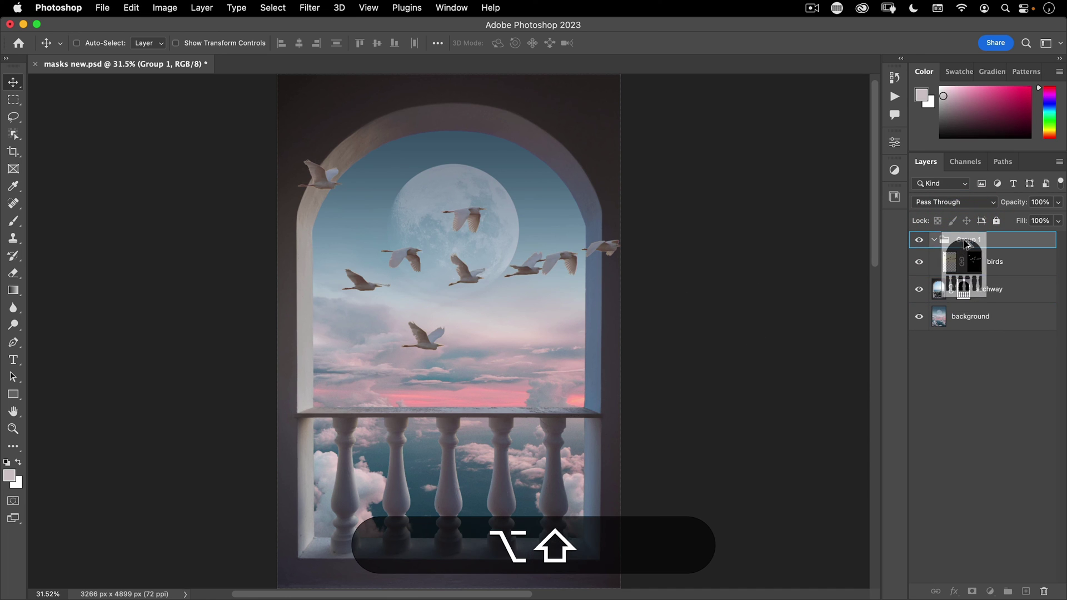
drag(964, 290, 967, 244)
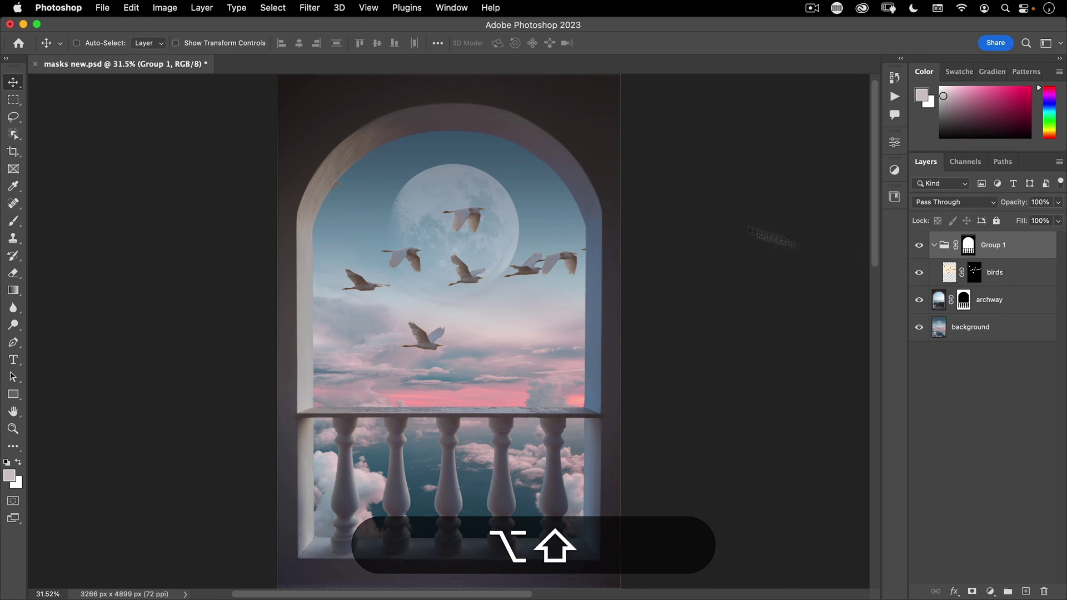
- Compare the Group 1 and birds masks, then move the birds within the arch
click(968, 245)
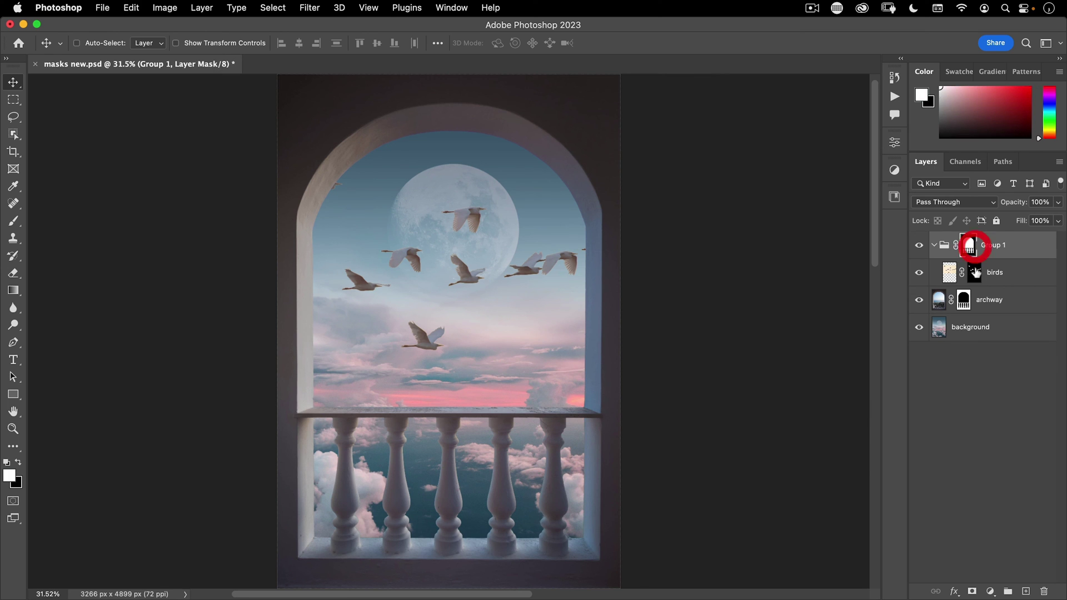
click(972, 272)
click(969, 245)
click(972, 272)
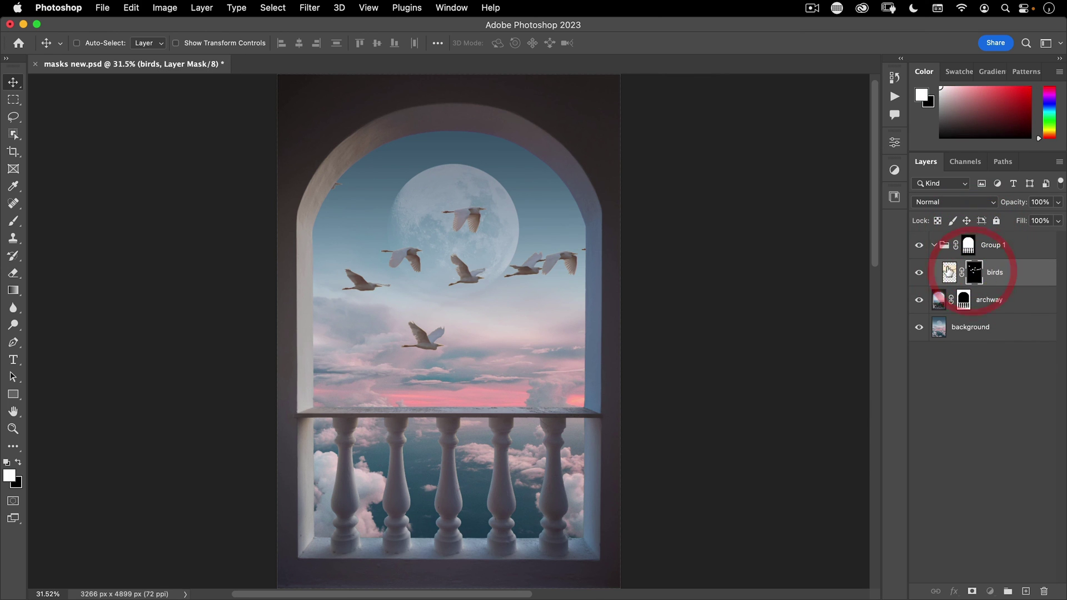
click(947, 277)
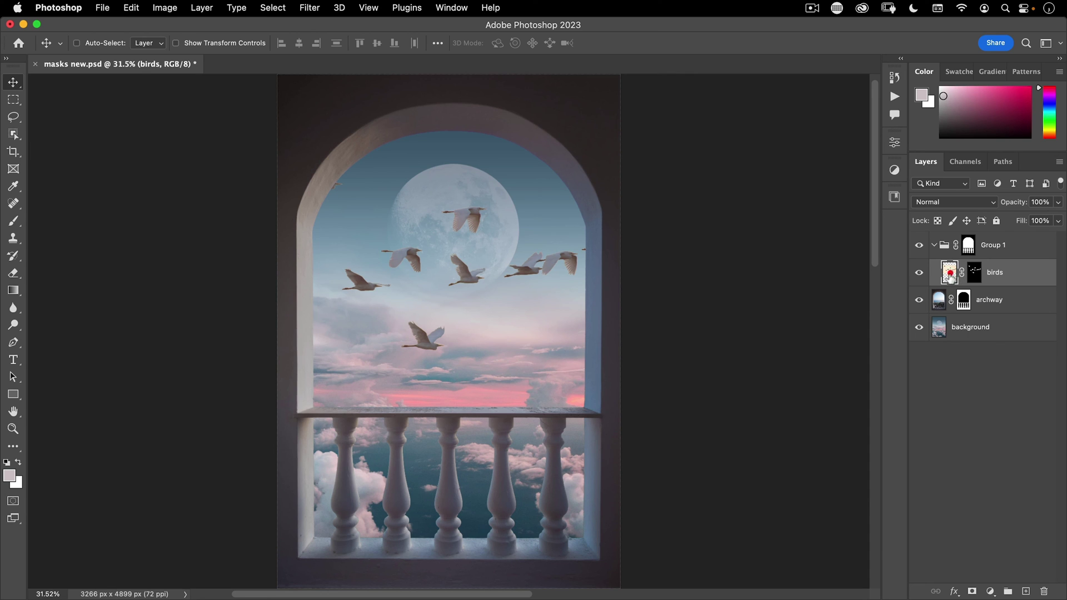
click(950, 277)
mouse_move(458, 233)
mouse_down()
mouse_move(400, 250)
mouse_move(519, 215)
mouse_move(557, 235)
mouse_move(426, 246)
mouse_move(428, 212)
mouse_move(548, 223)
mouse_move(495, 241)
mouse_move(409, 241)
mouse_move(529, 205)
mouse_move(462, 243)
mouse_move(433, 232)
mouse_move(461, 225)
mouse_move(417, 242)
mouse_move(436, 209)
mouse_up()
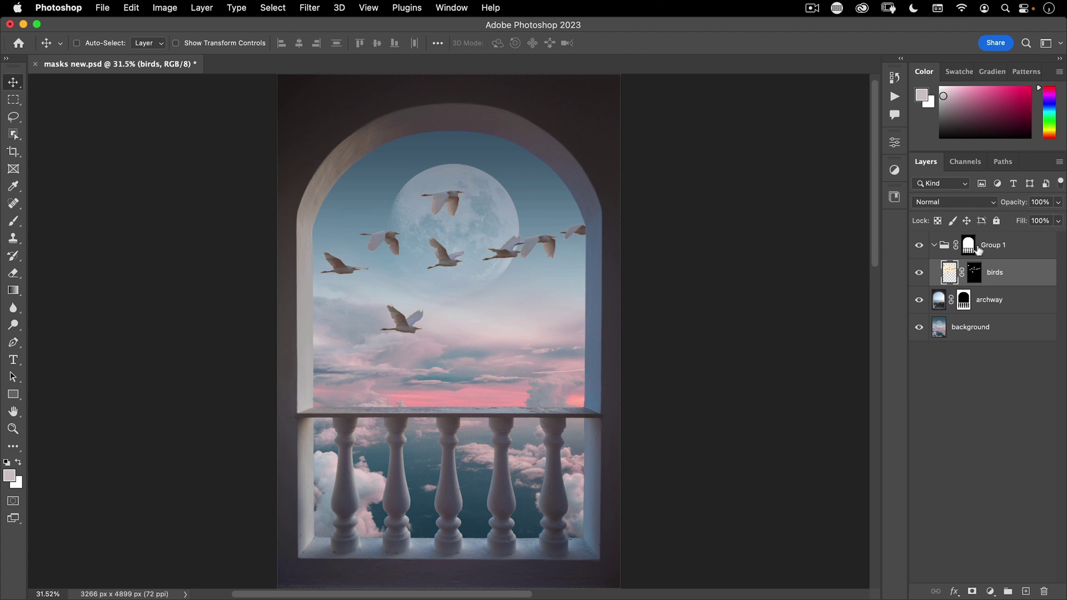
- Nest Group 1 inside a new Group 2 and add a layer mask to it
click(968, 244)
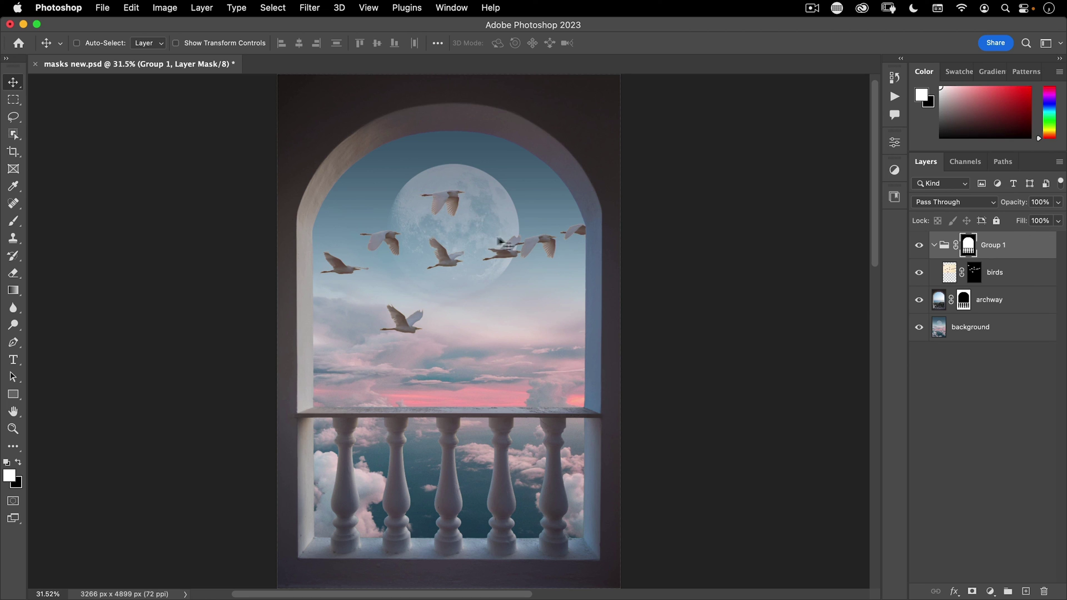
key(super+g)
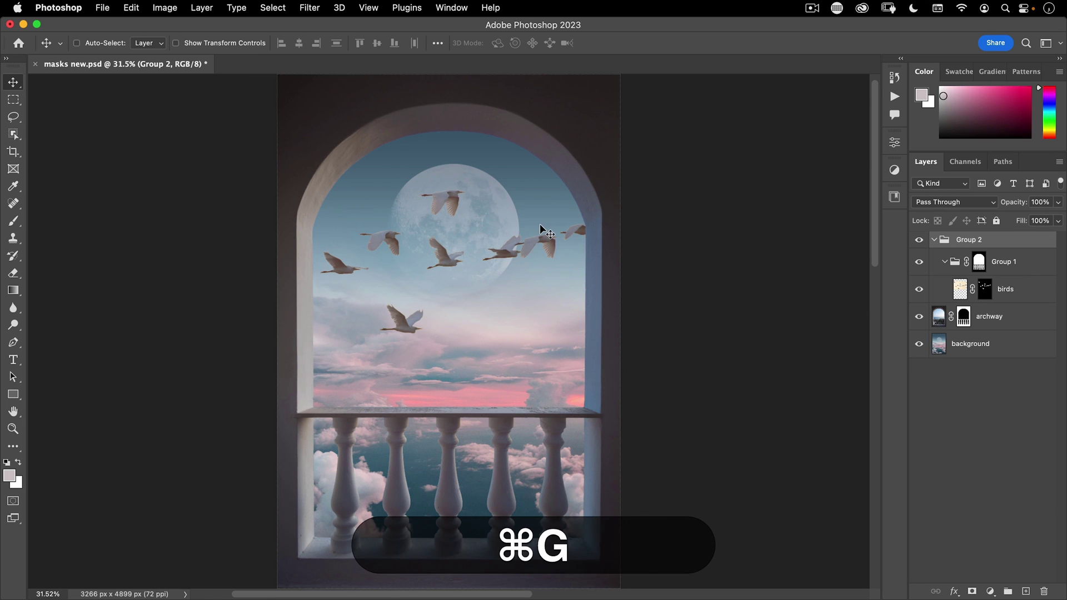
click(971, 592)
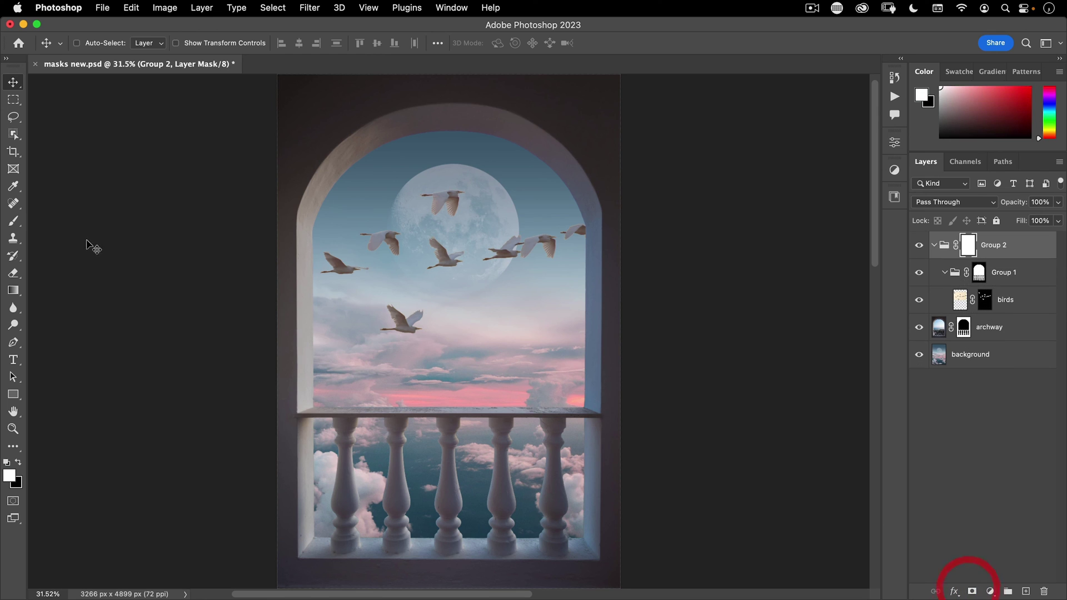
- Draw a black-to-white gradient in Group 2's mask so the left birds fade
key(g)
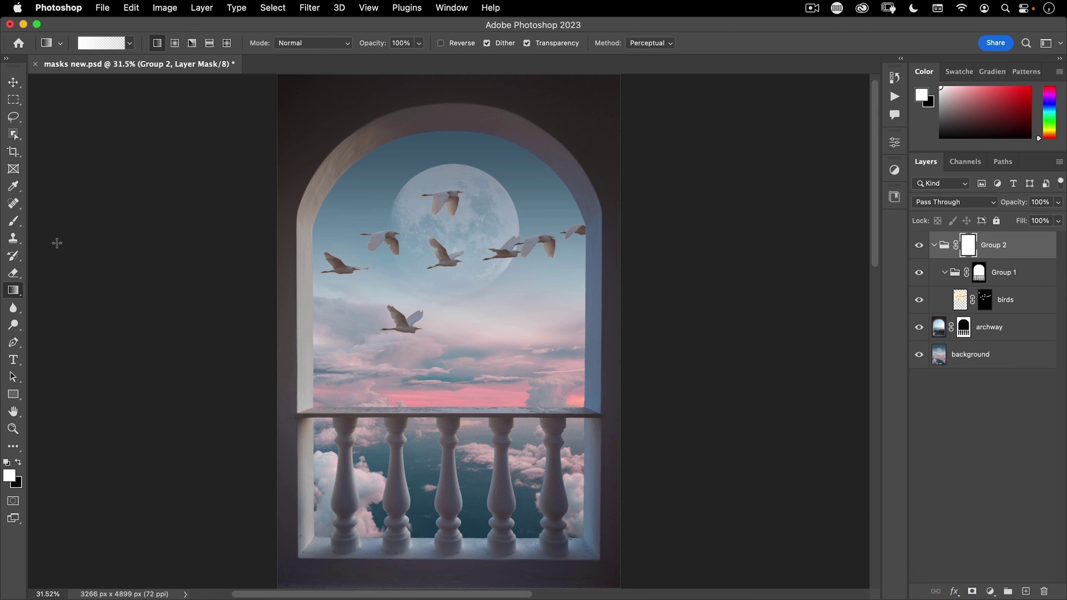
click(18, 463)
drag(212, 146, 635, 416)
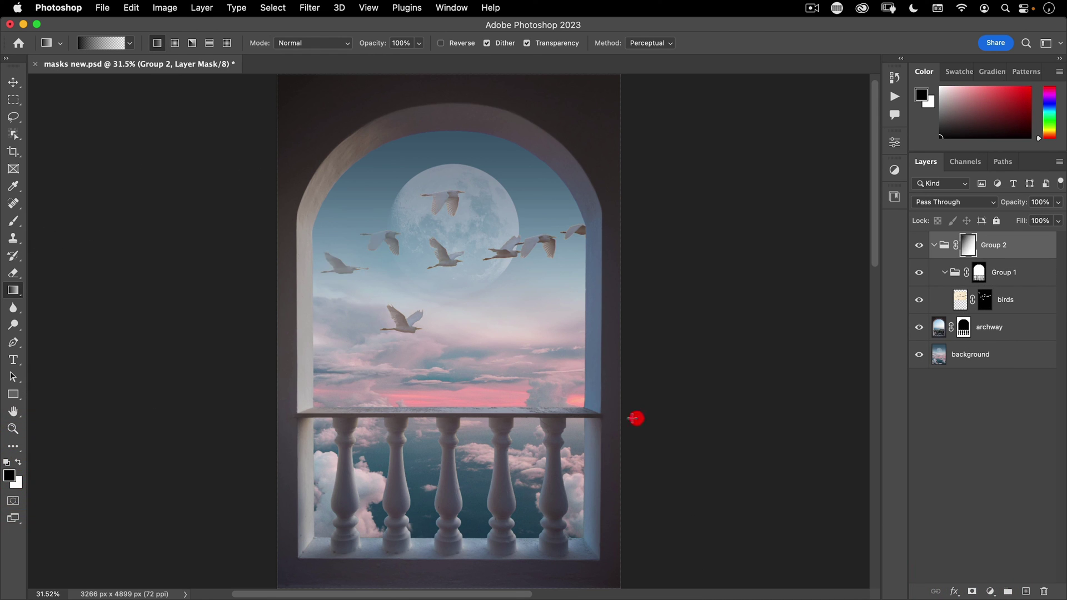
drag(201, 194, 572, 320)
drag(278, 340, 652, 248)
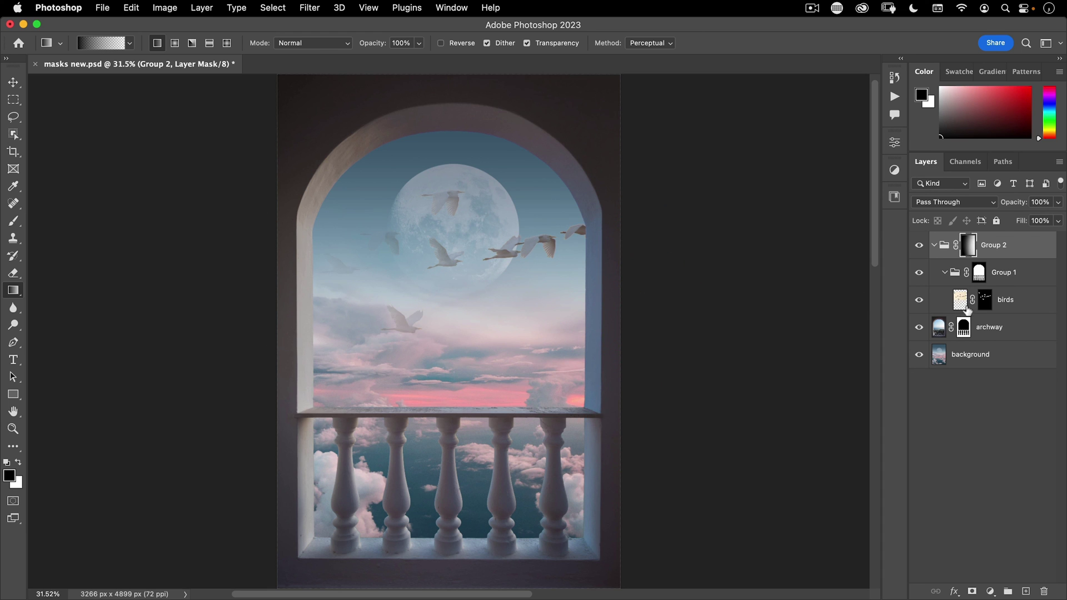
key(v)
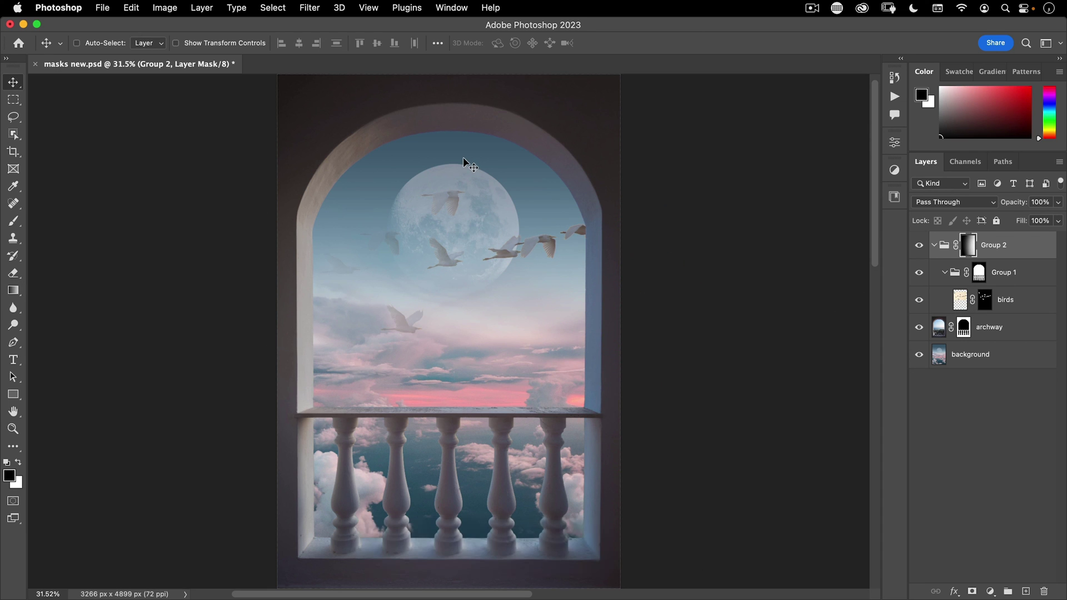